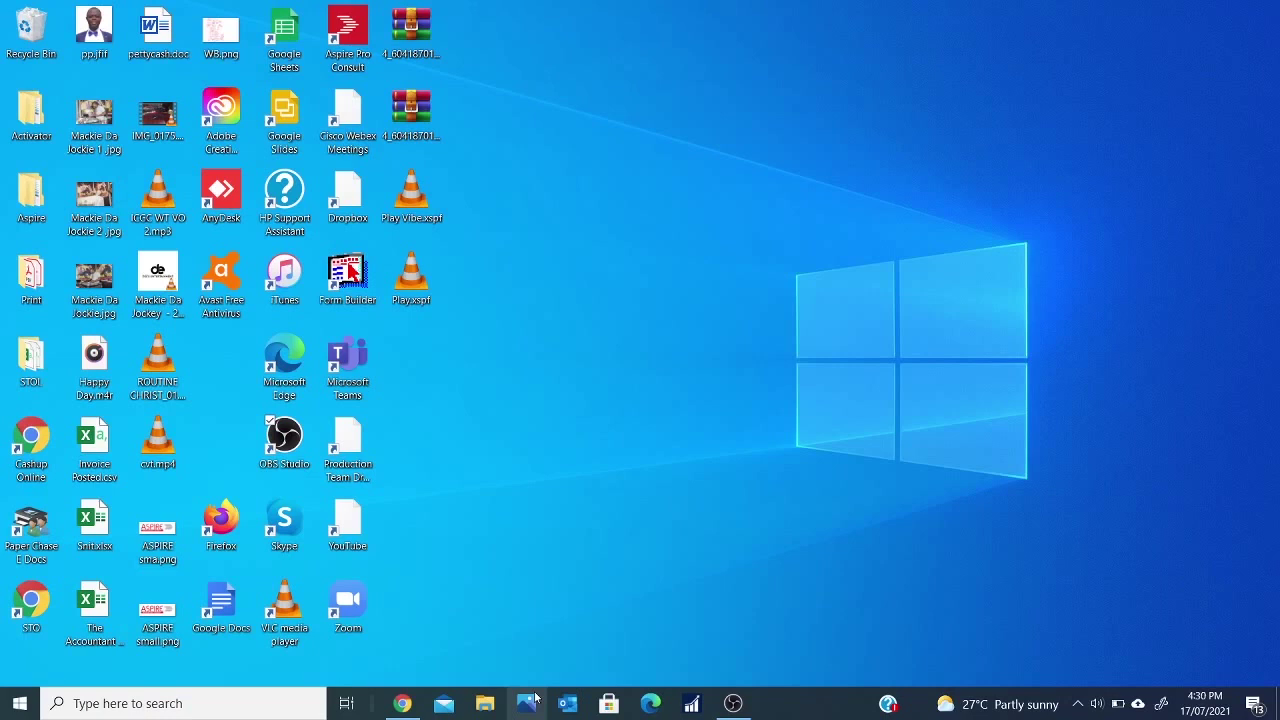
- Restore the Google Chrome window from the taskbar
{"action": "left_click", "coordinate": [402, 703]}
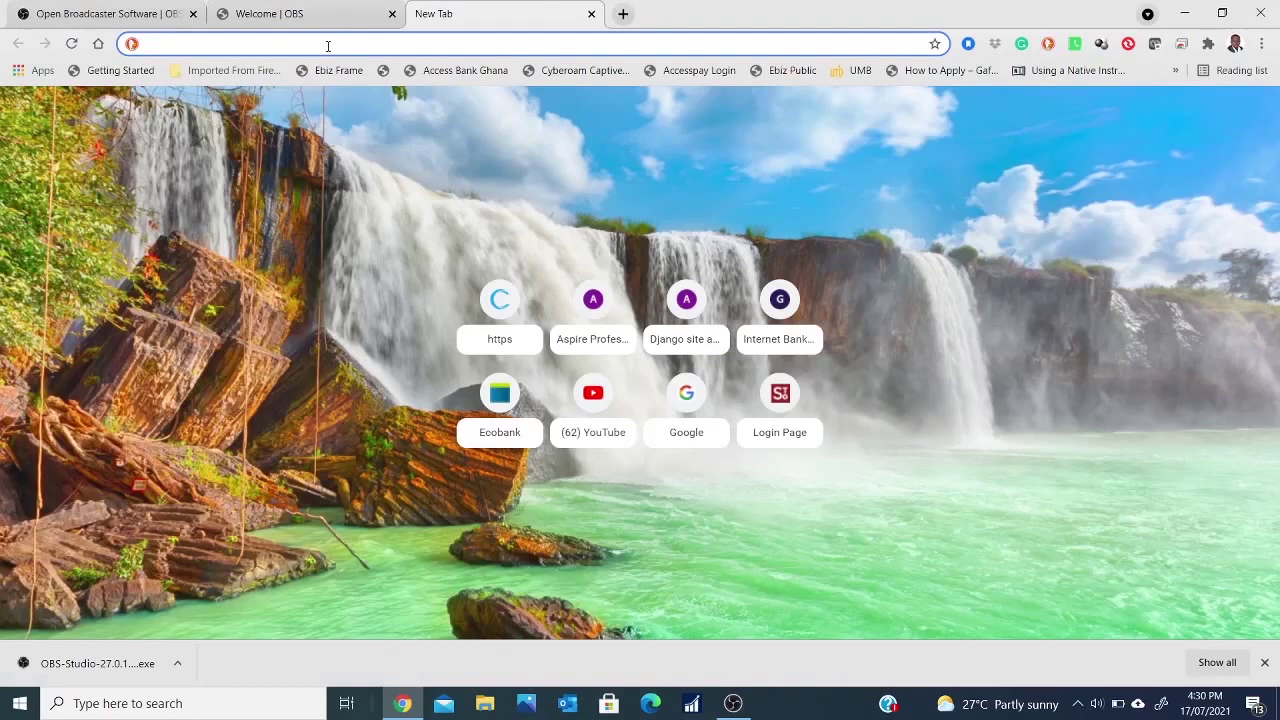
- Search Google for 'bluestacks' and open the official bluestacks.com site
{"action": "type", "text": "goog"}
{"action": "key", "text": "Return"}
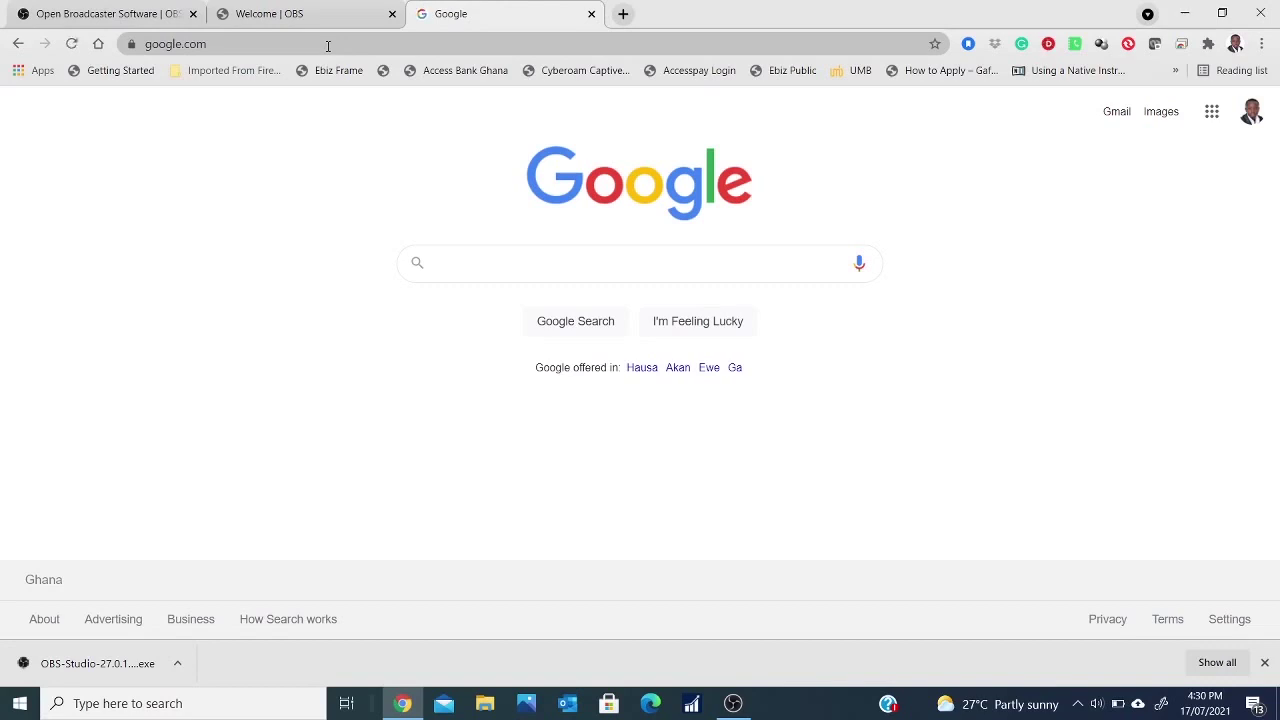
{"action": "type", "text": "bluestacks"}
{"action": "key", "text": "Return"}
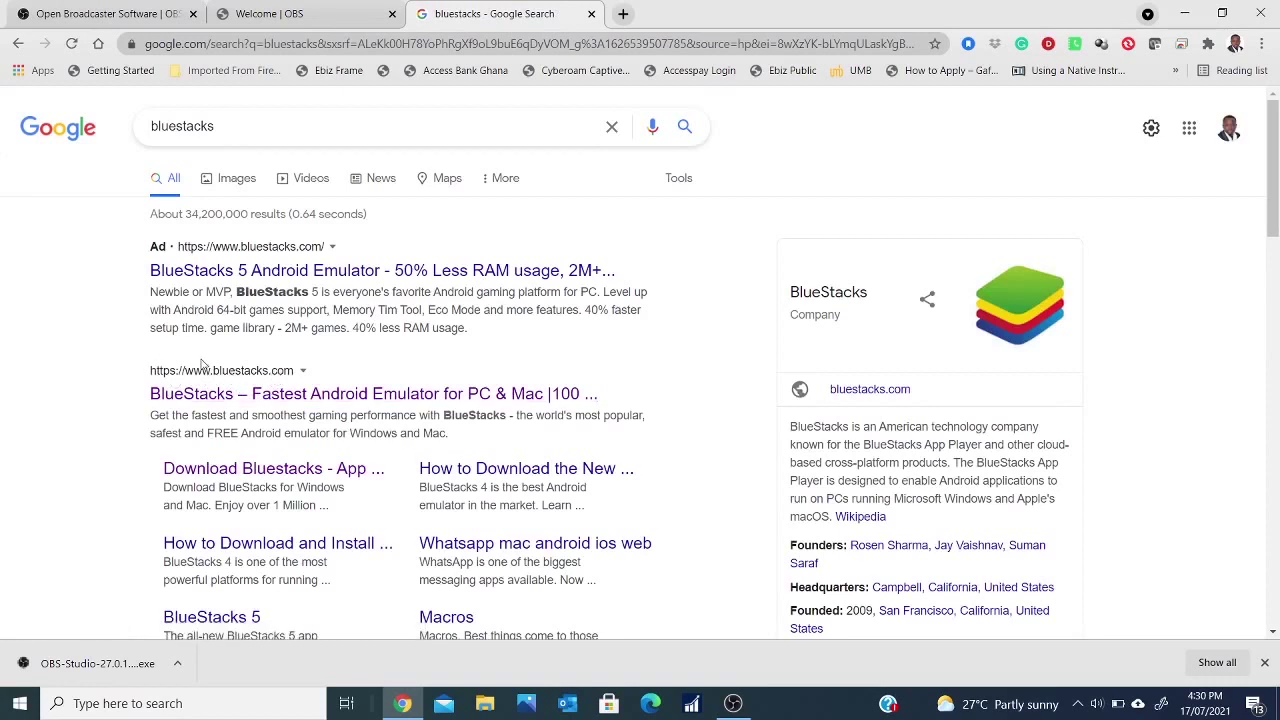
{"action": "left_click", "coordinate": [201, 360]}
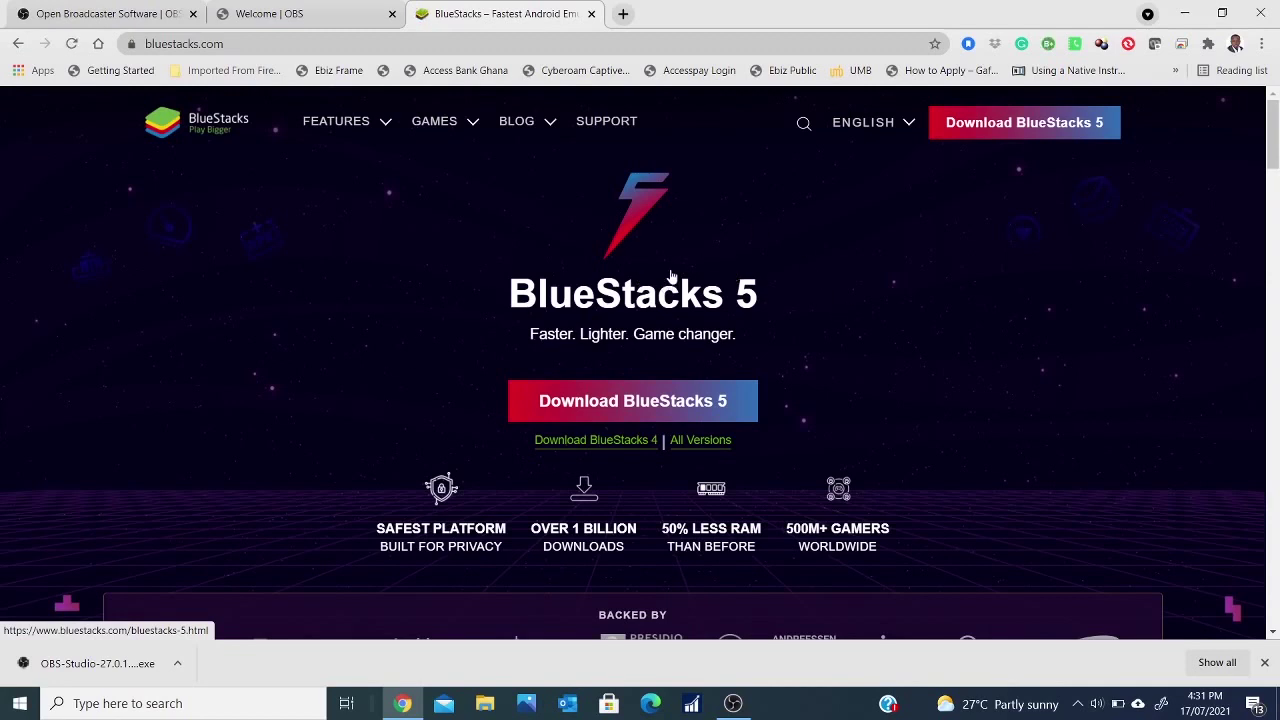
- Download the BlueStacks 4 installer and show it in its folder
{"action": "left_click", "coordinate": [612, 444]}
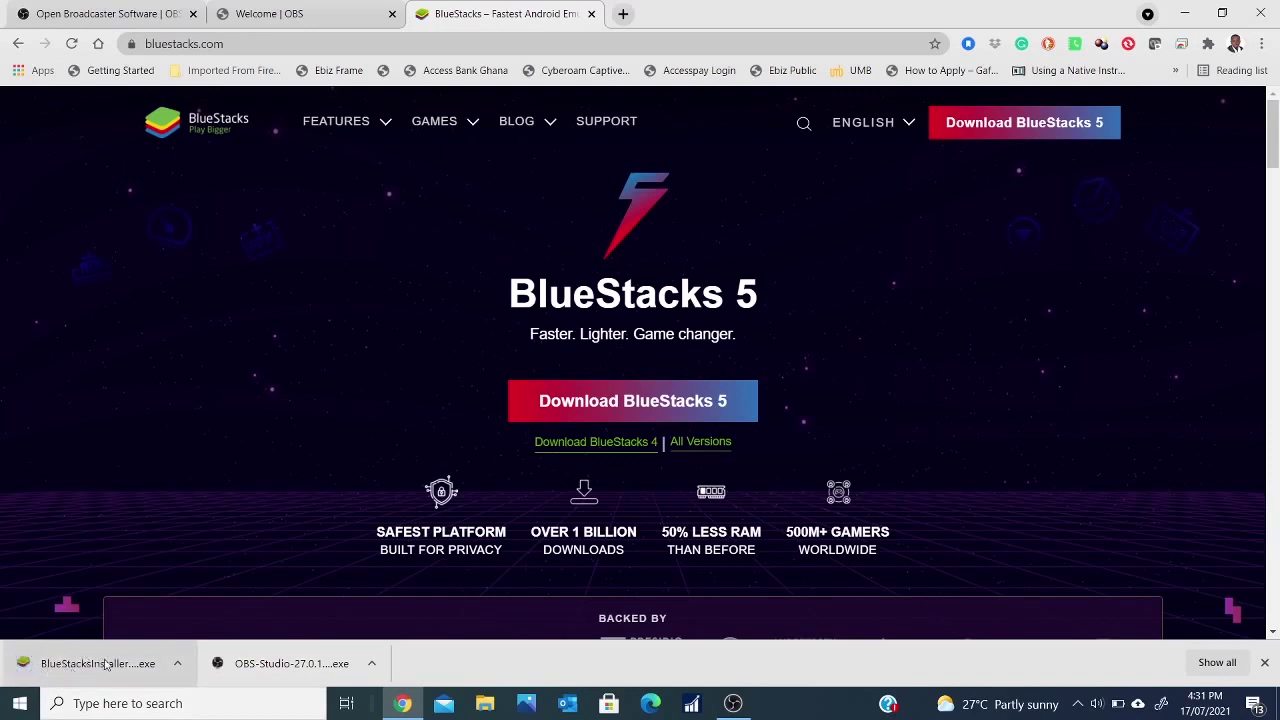
{"action": "left_click", "coordinate": [177, 663]}
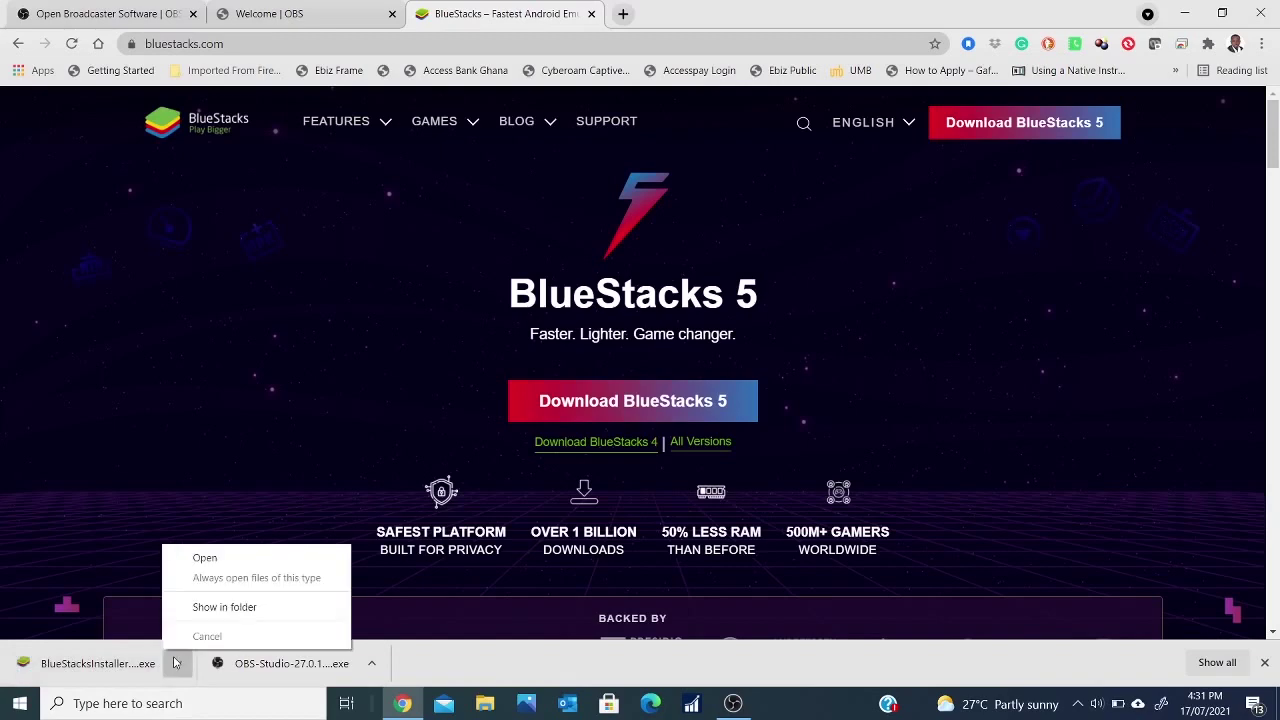
{"action": "left_click", "coordinate": [207, 609]}
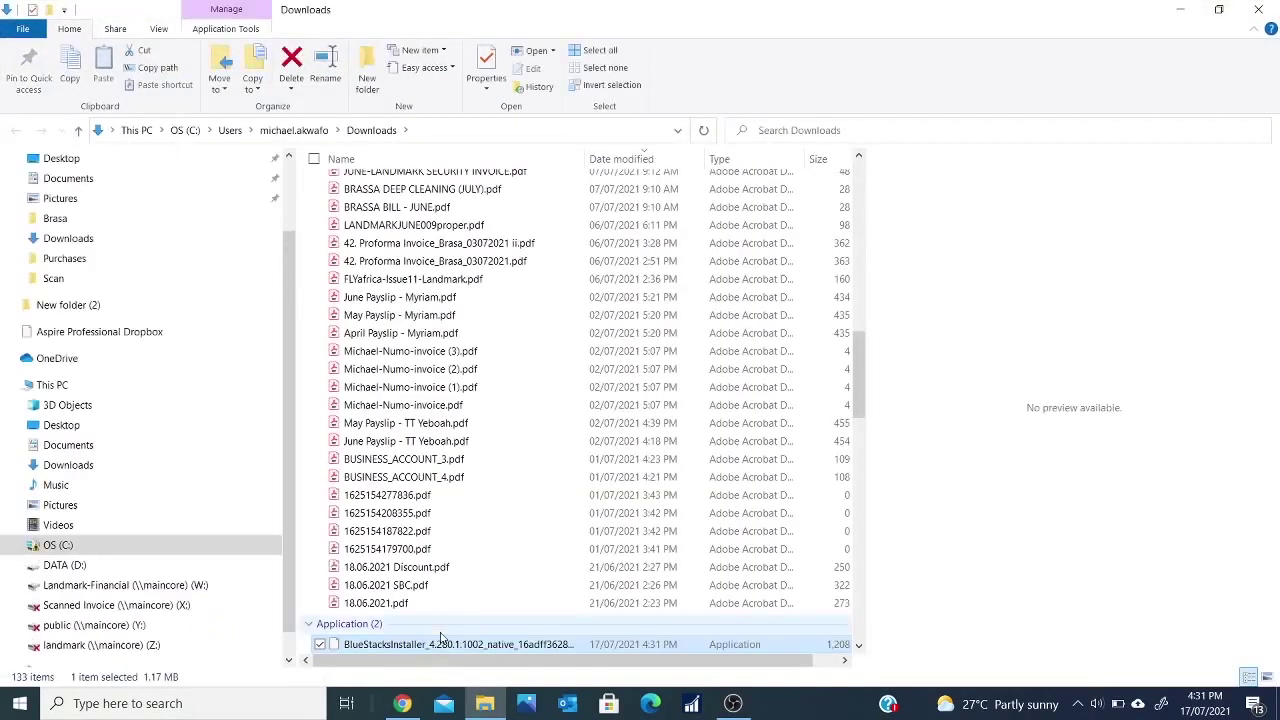
- Run BlueStacksInstaller.exe from Downloads and close the Explorer window
{"action": "scroll", "coordinate": [546, 566], "scroll_direction": "down", "scroll_amount": 3}
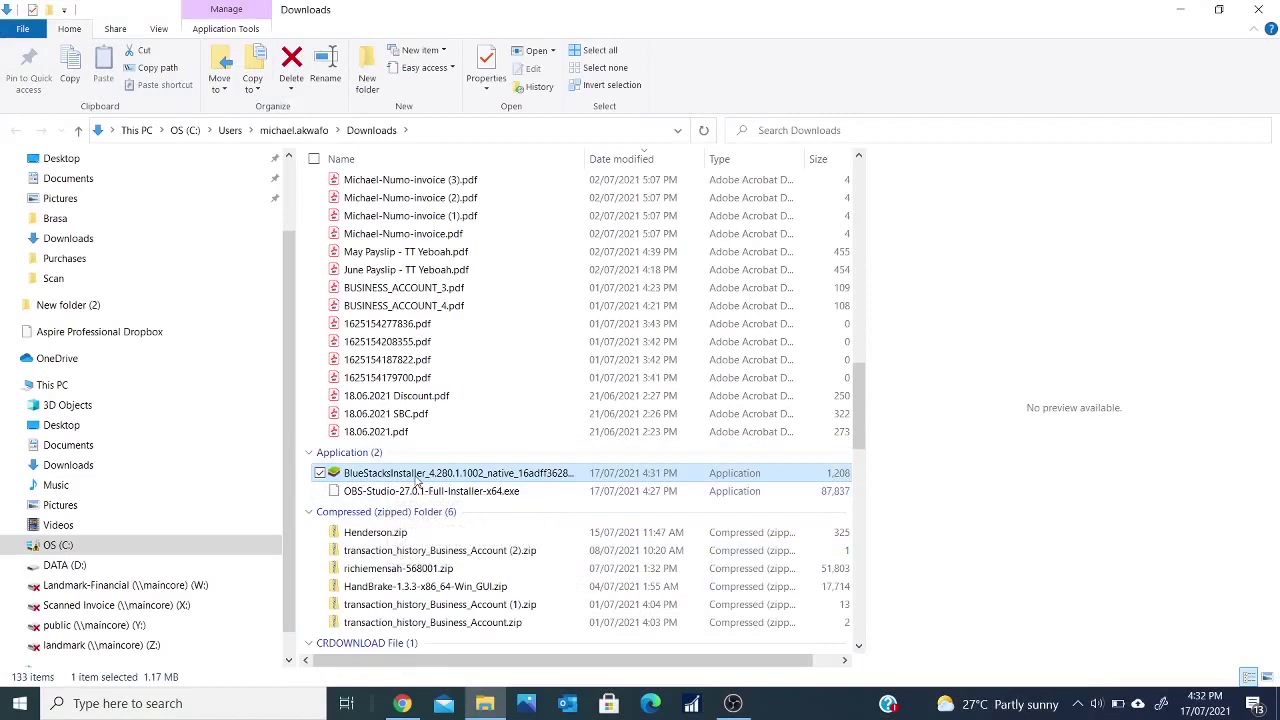
{"action": "double_click", "coordinate": [417, 474]}
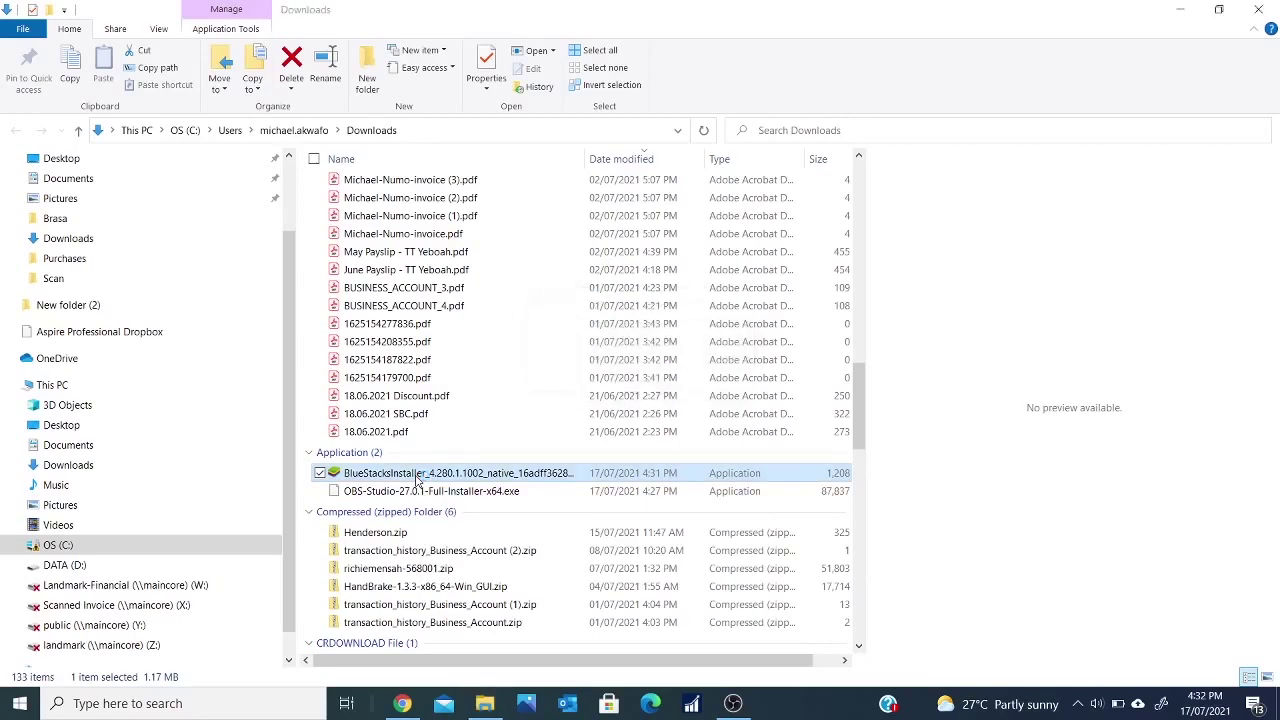
{"action": "left_click", "coordinate": [1258, 9]}
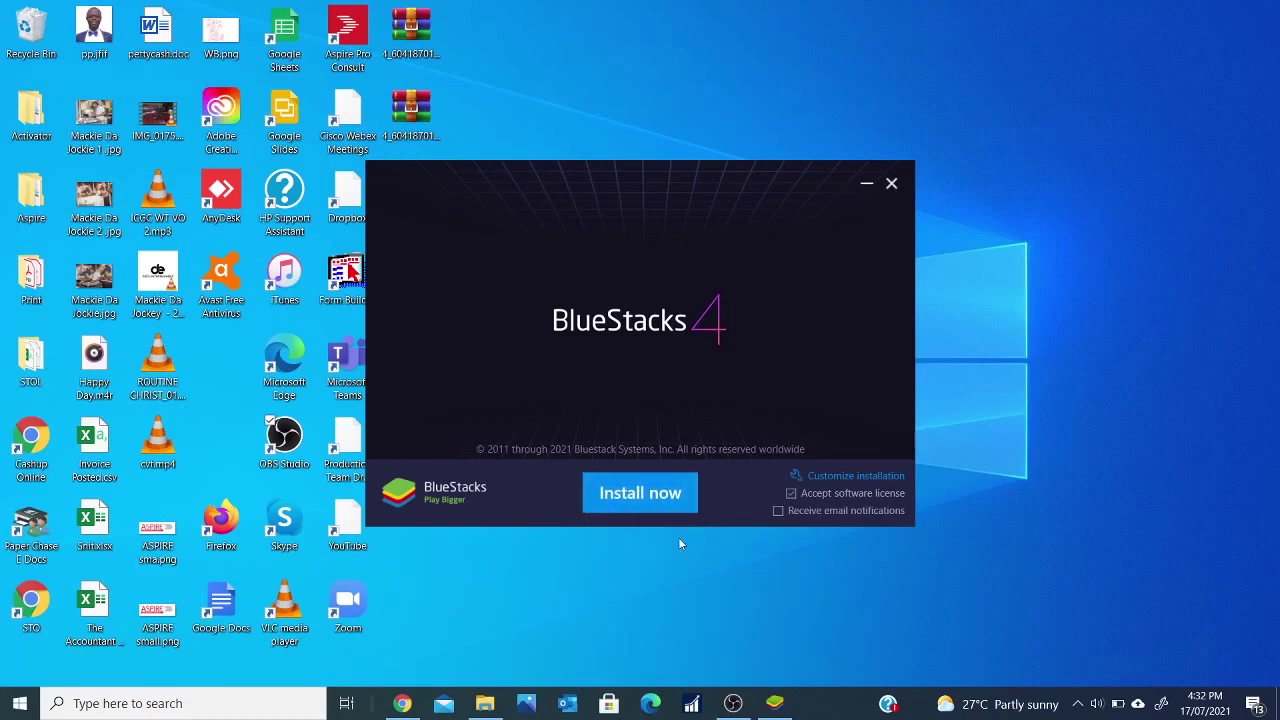
- Install BlueStacks 4 with Install now and let it launch
{"action": "left_click", "coordinate": [631, 497]}
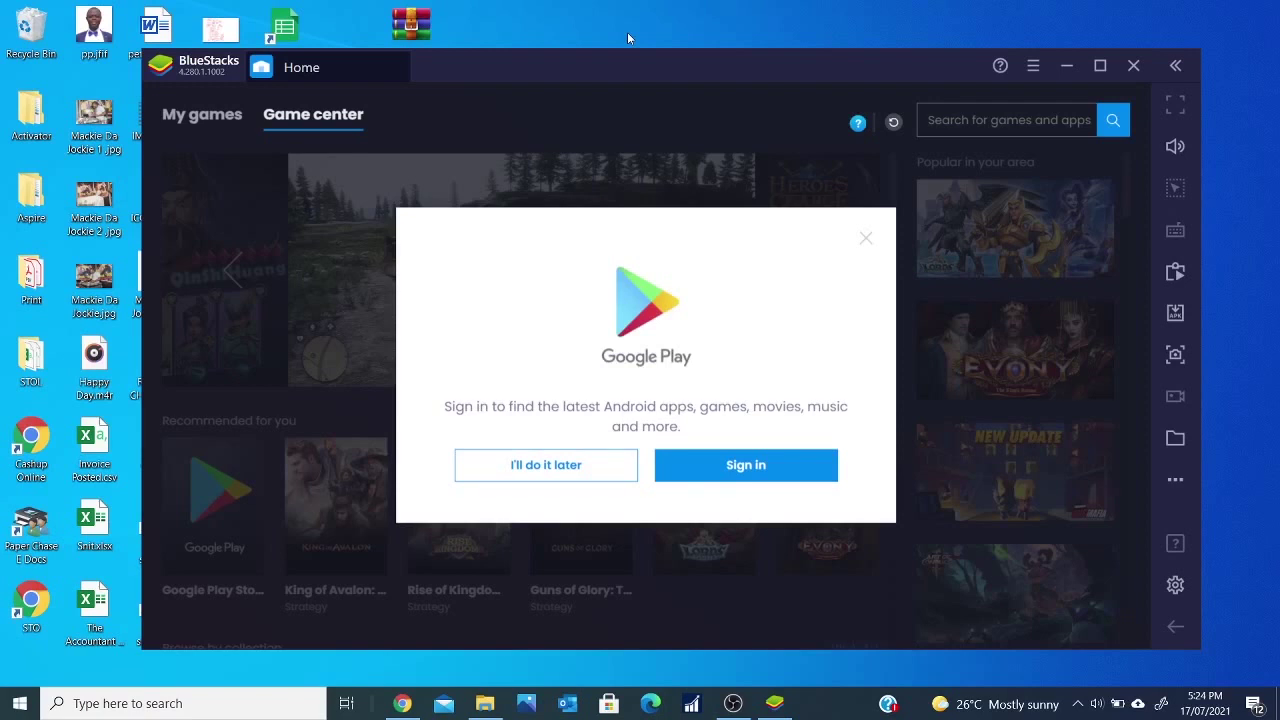
- Sign in to Google Play with the account e-mail and password, accepting terms and services
{"action": "left_click", "coordinate": [730, 466]}
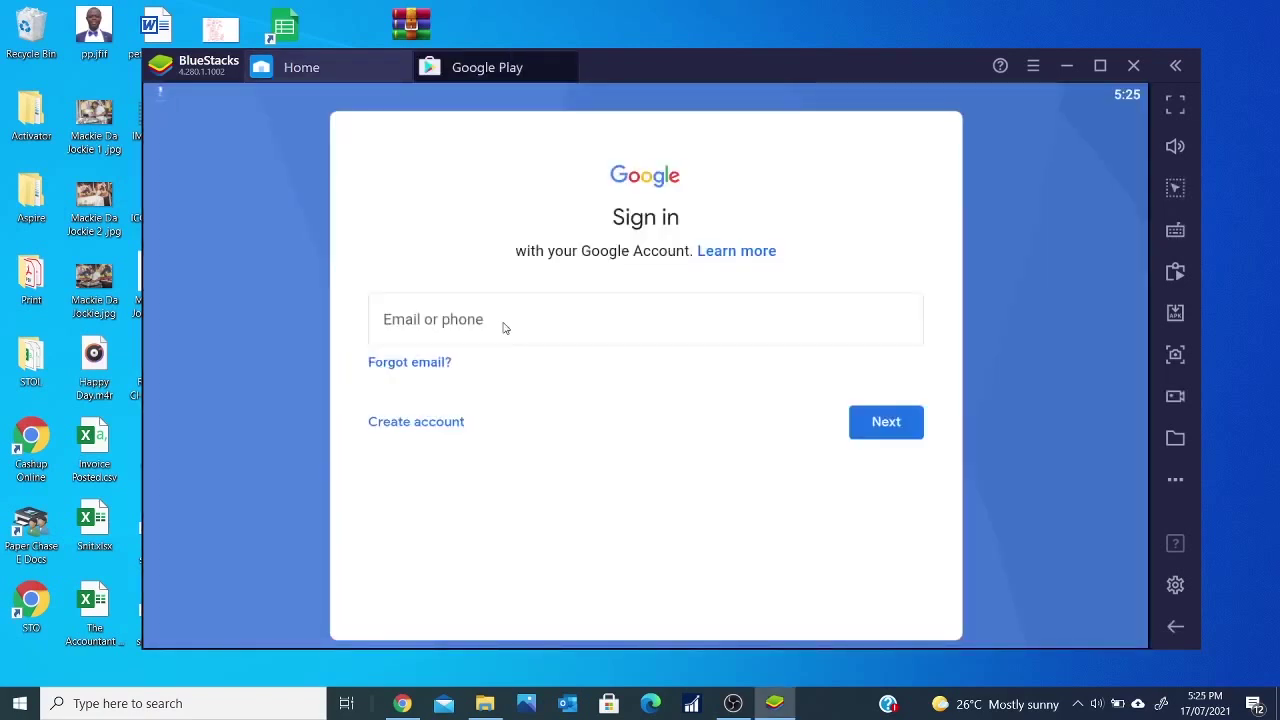
{"action": "left_click", "coordinate": [505, 327]}
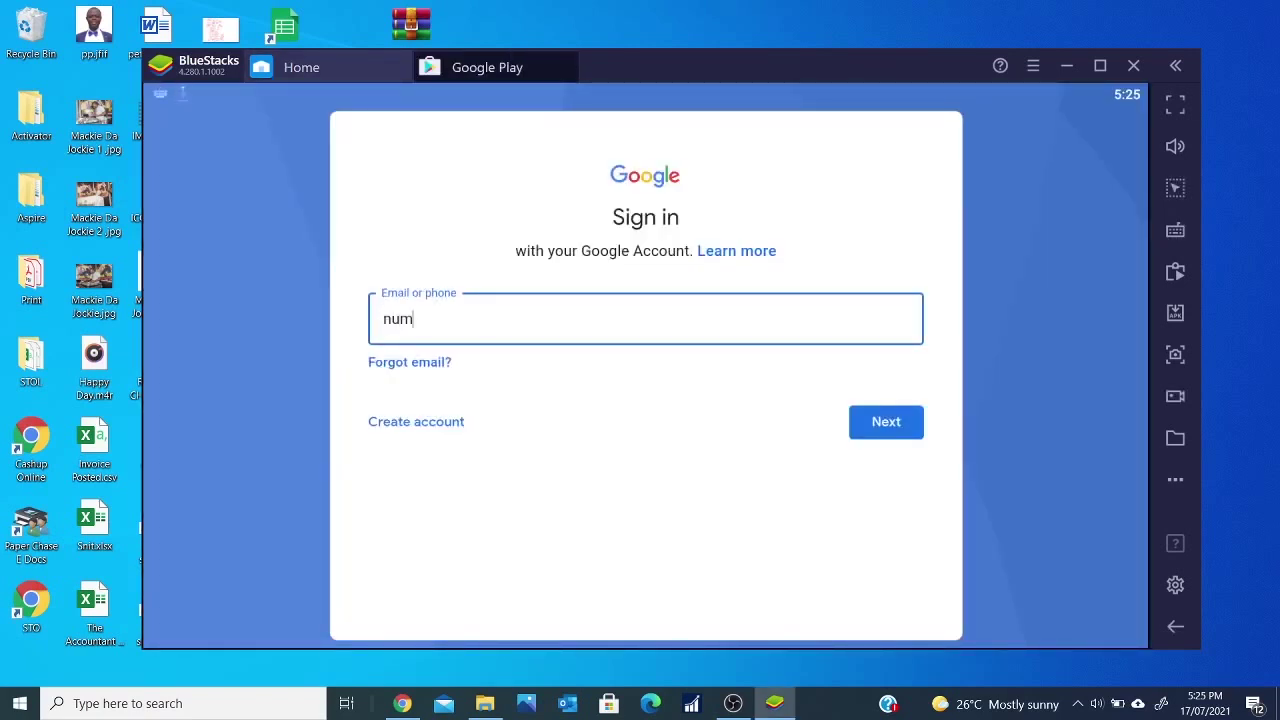
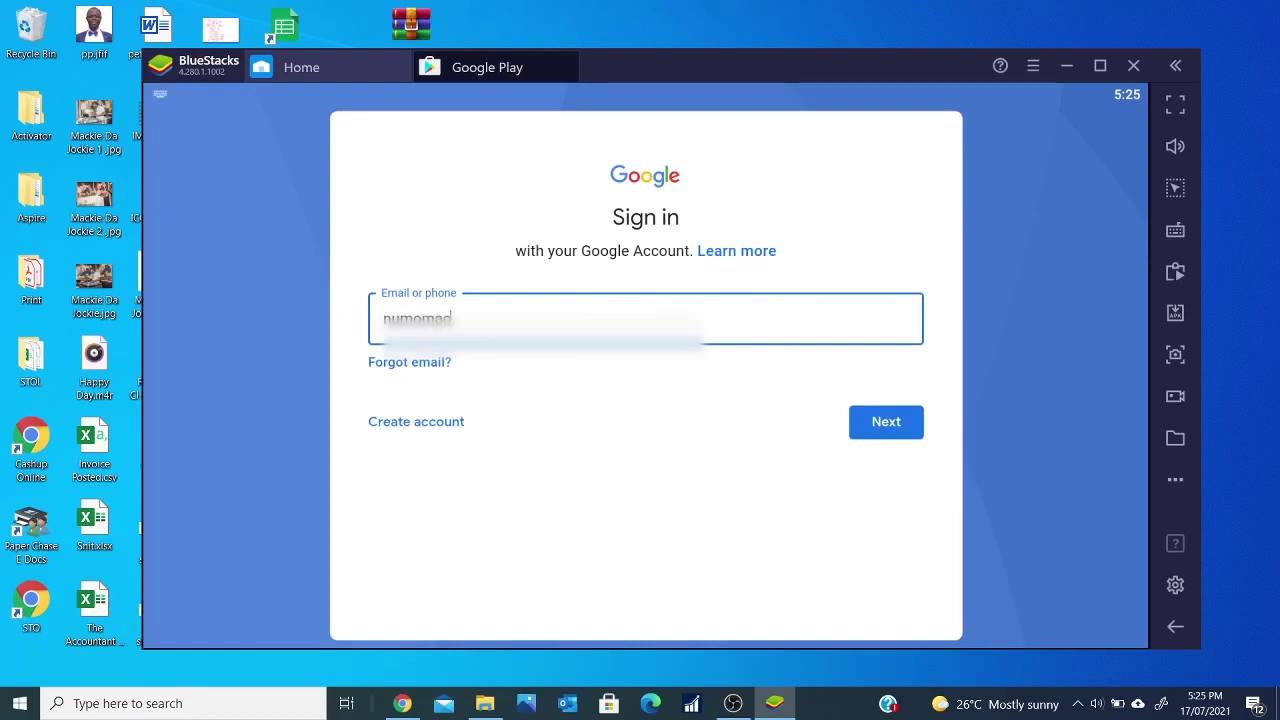
{"action": "key", "text": "Return"}
{"action": "type", "text": "****"}
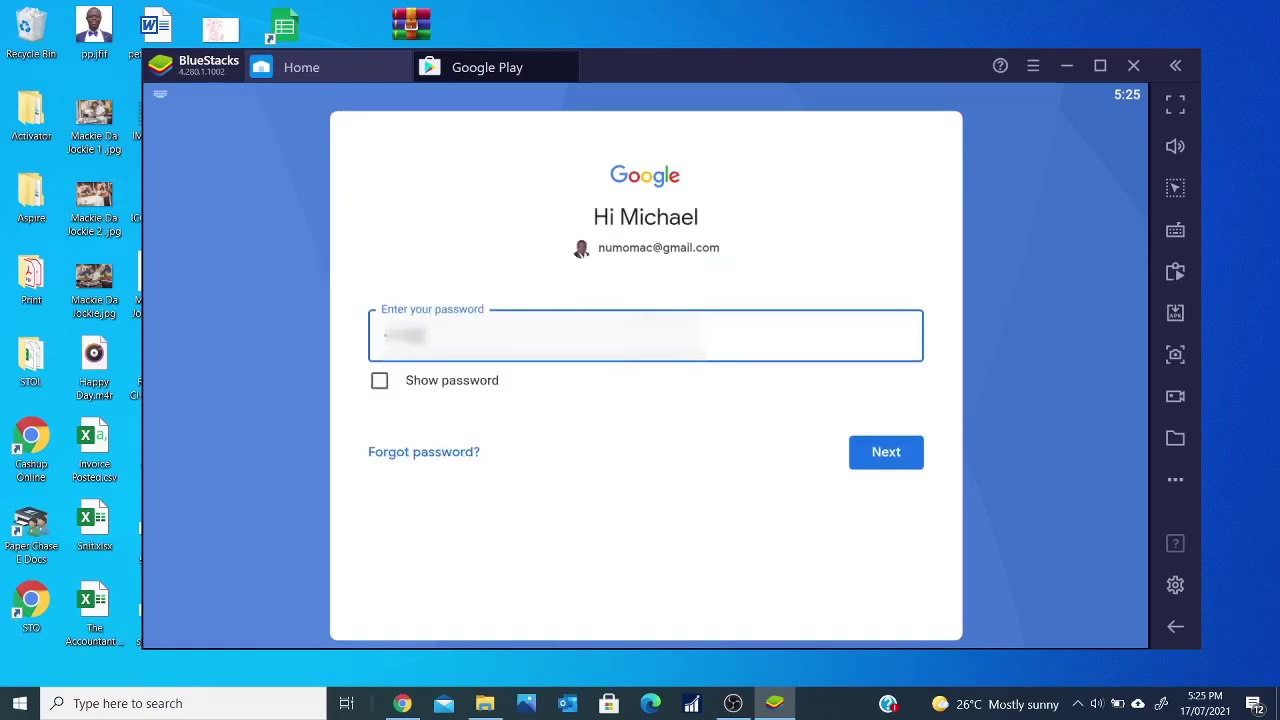
{"action": "type", "text": "******"}
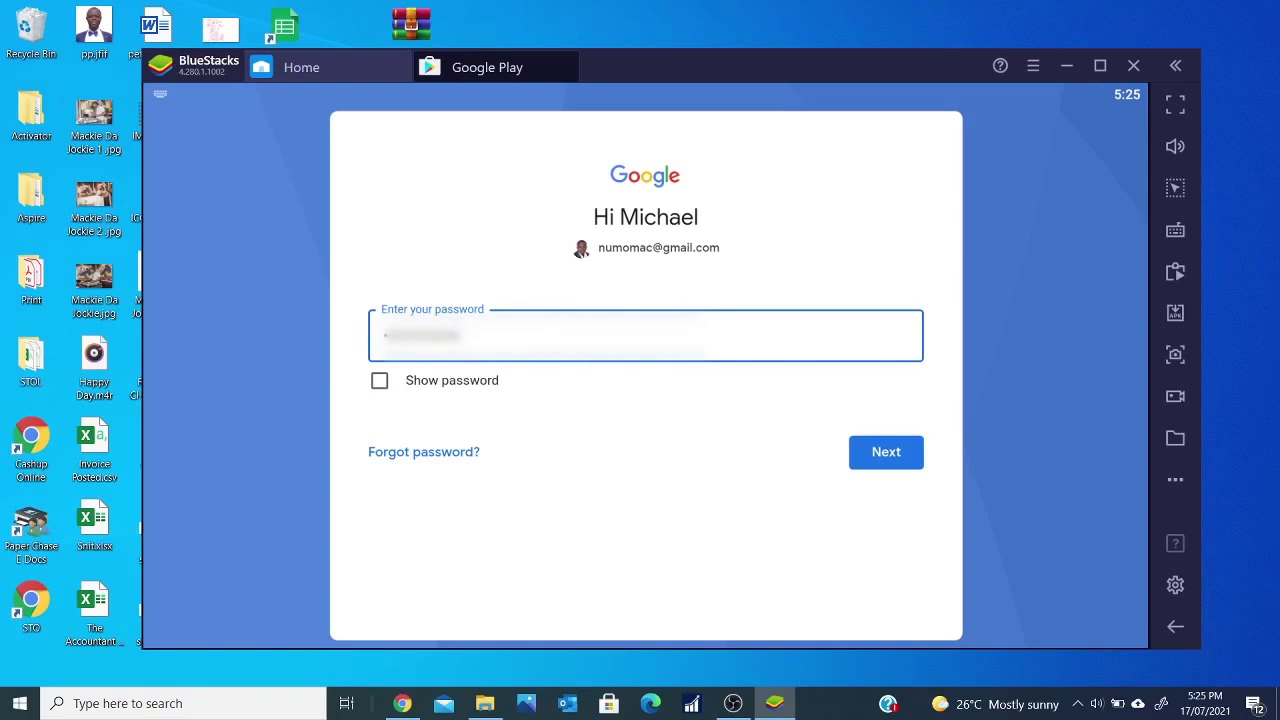
{"action": "key", "text": "Return"}
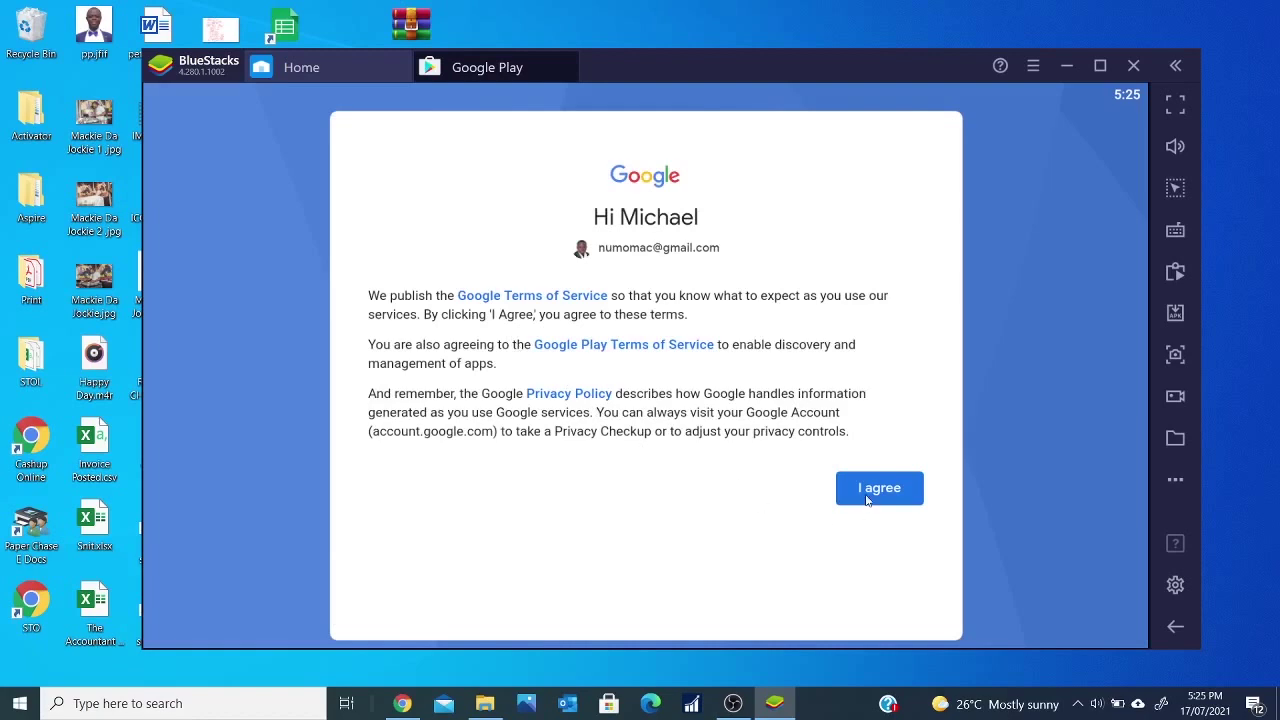
{"action": "left_click", "coordinate": [866, 500]}
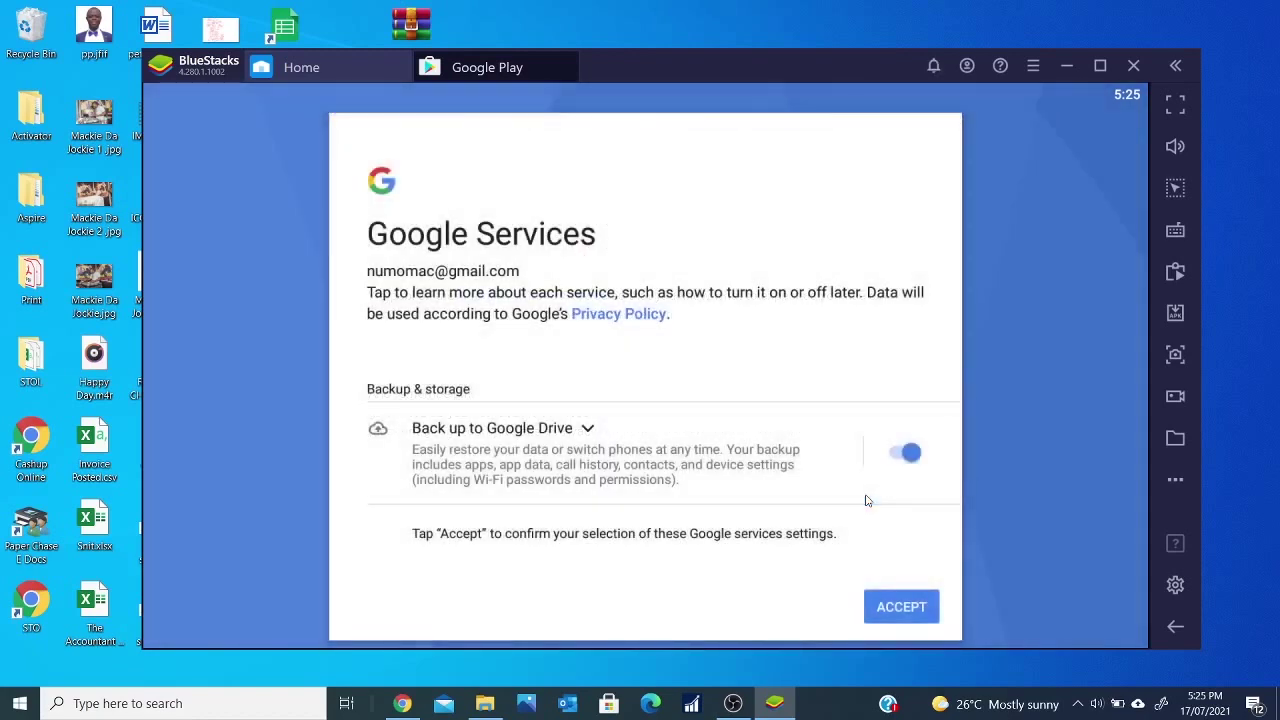
{"action": "left_click", "coordinate": [885, 611]}
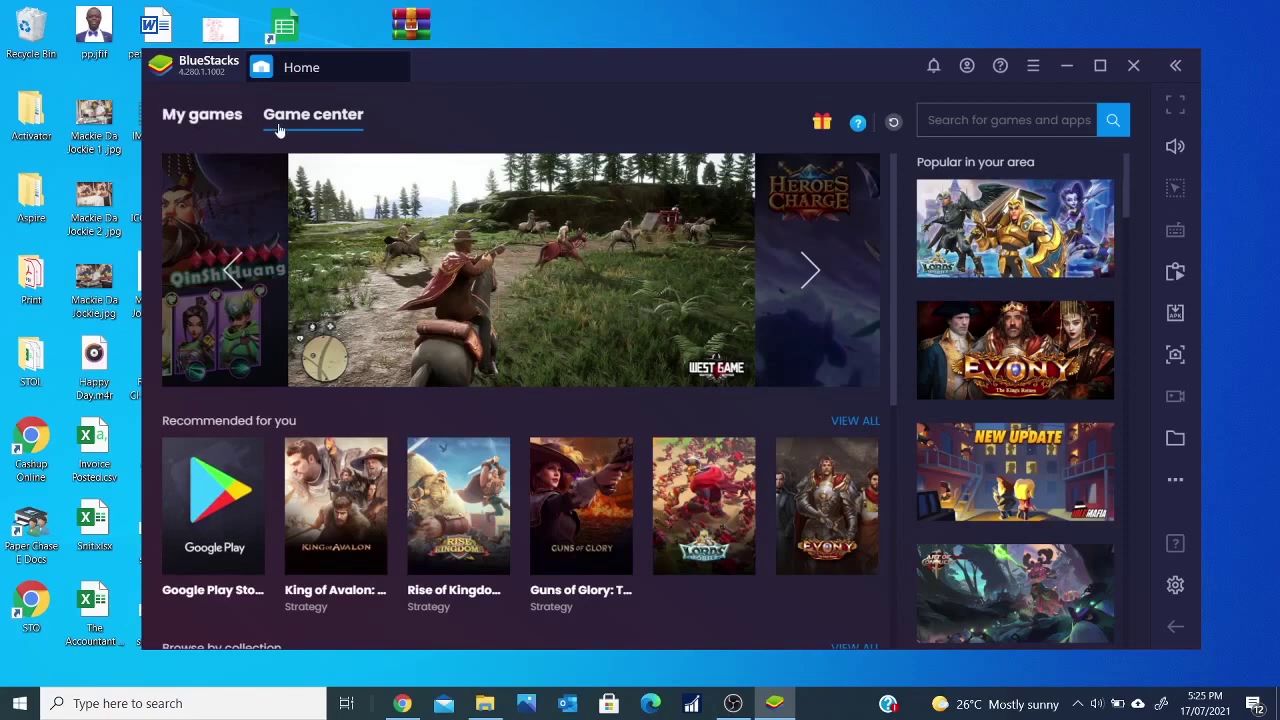
- Search the Play Store from My games for 'aspire professional consult'
{"action": "left_click", "coordinate": [221, 124]}
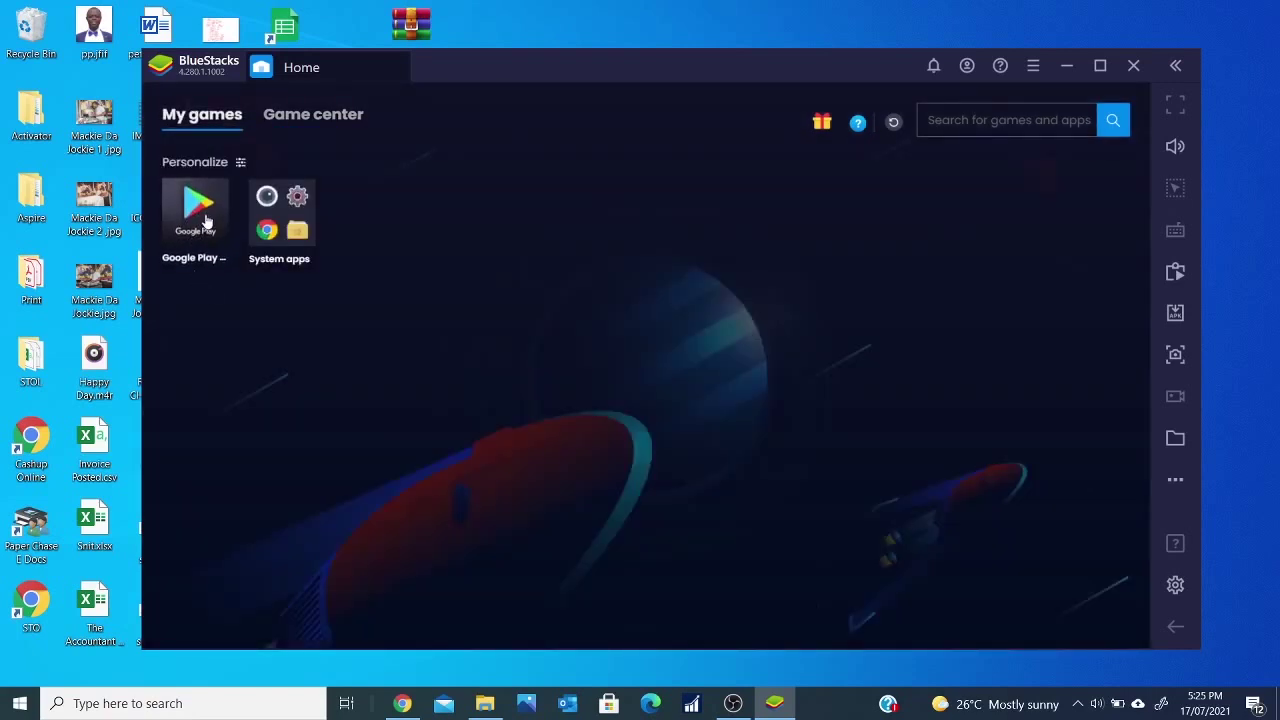
{"action": "left_click", "coordinate": [206, 219]}
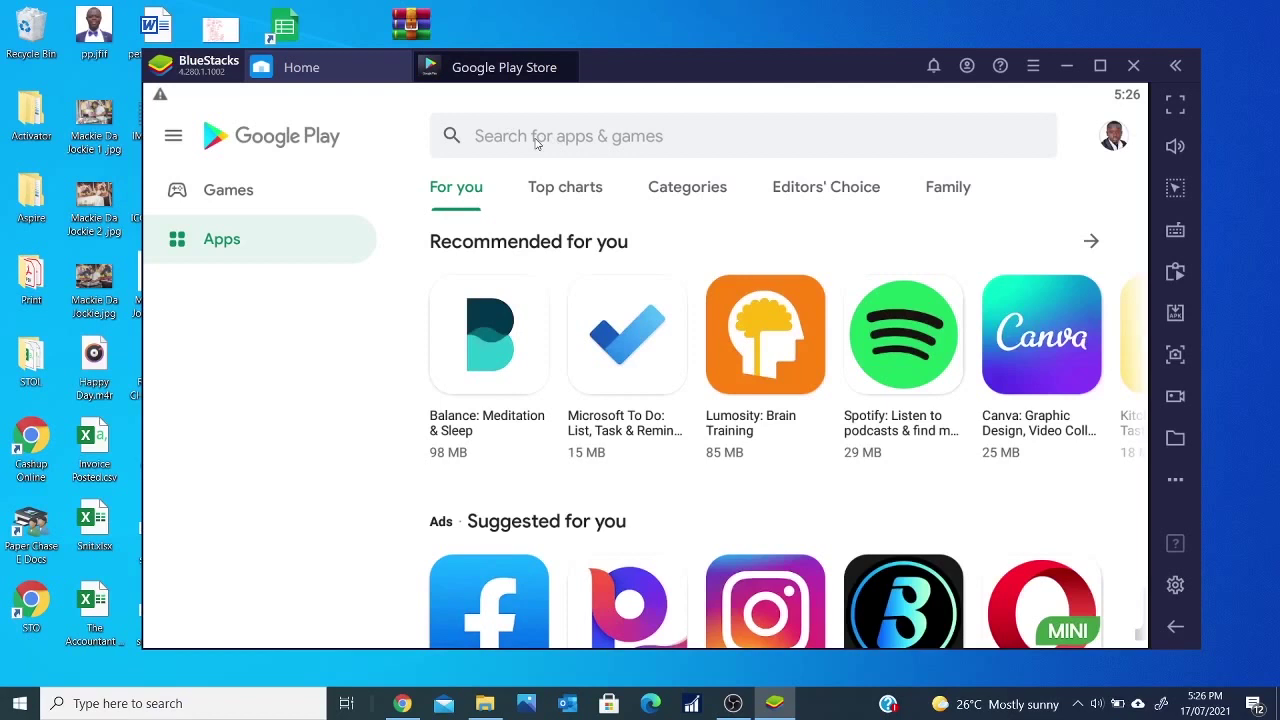
{"action": "left_click", "coordinate": [576, 137]}
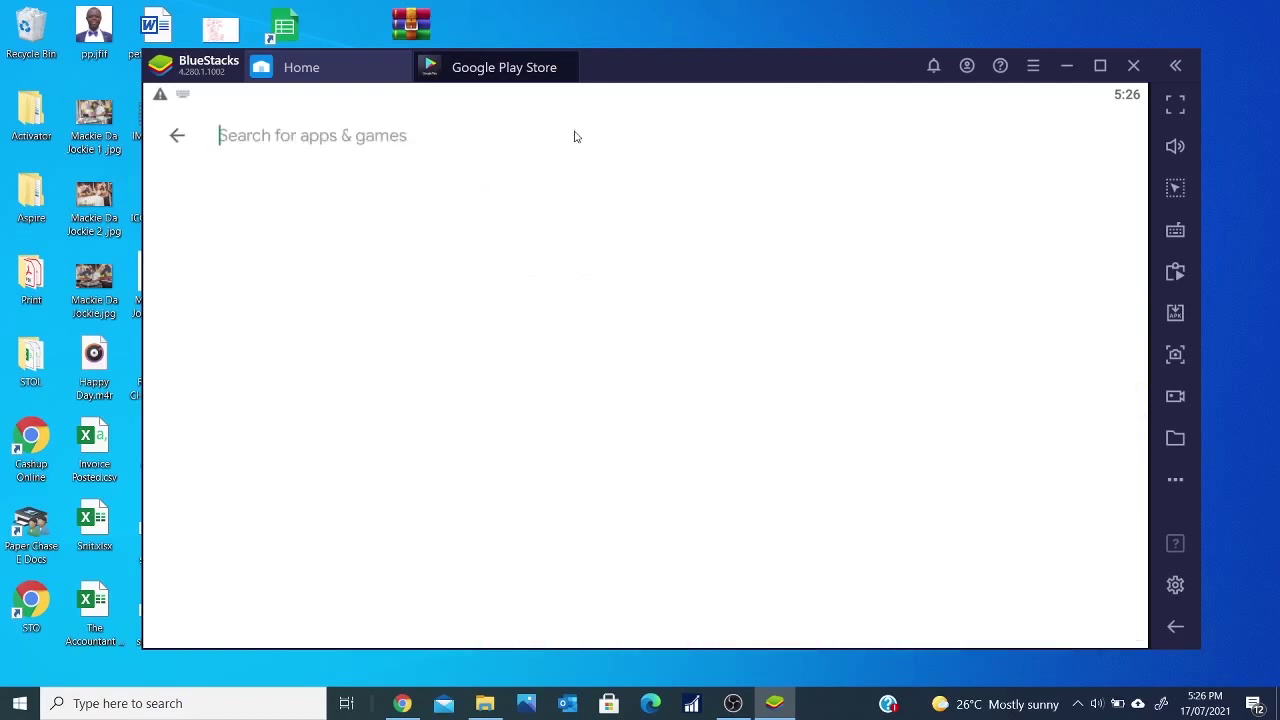
{"action": "type", "text": "asp"}
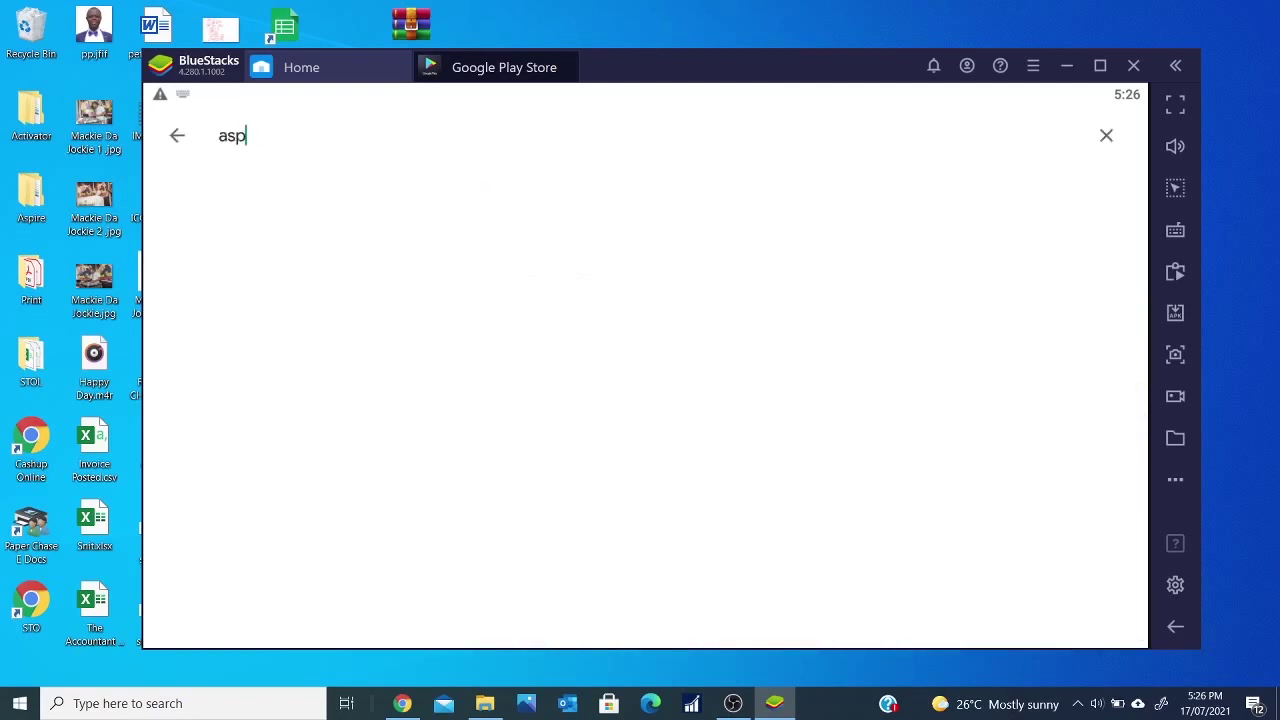
{"action": "type", "text": "ire pr"}
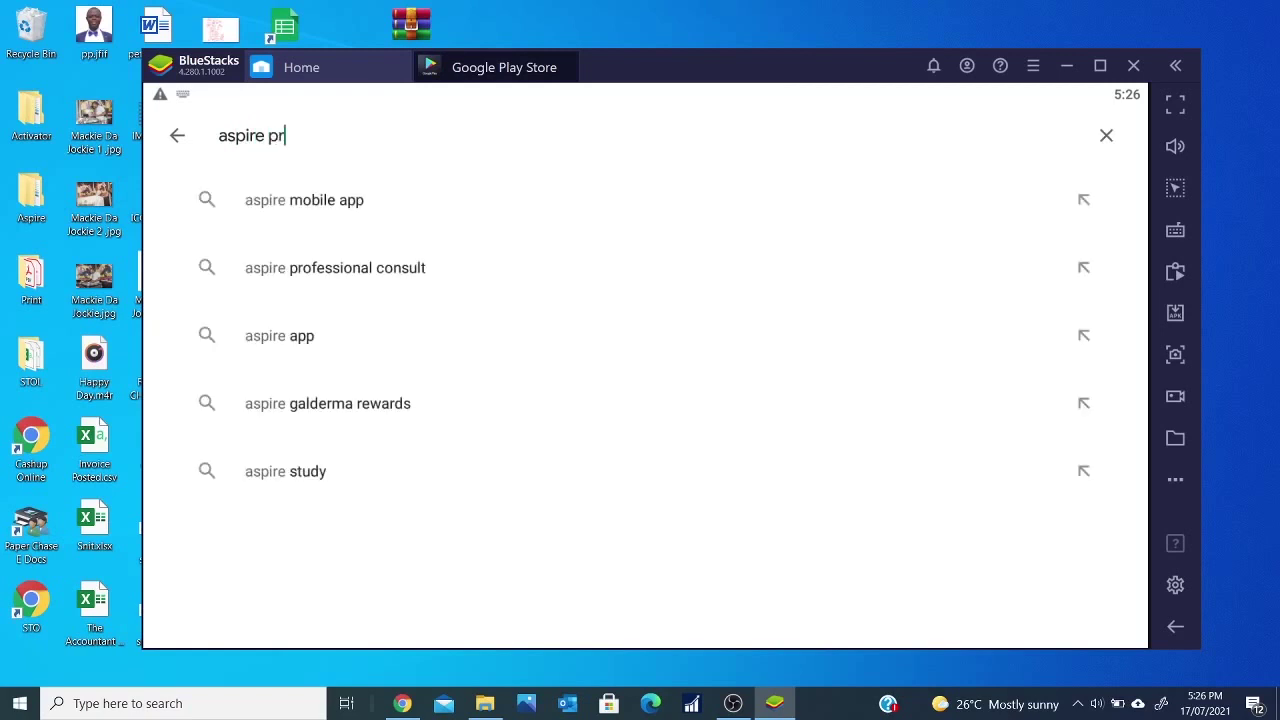
{"action": "type", "text": "ofessional"}
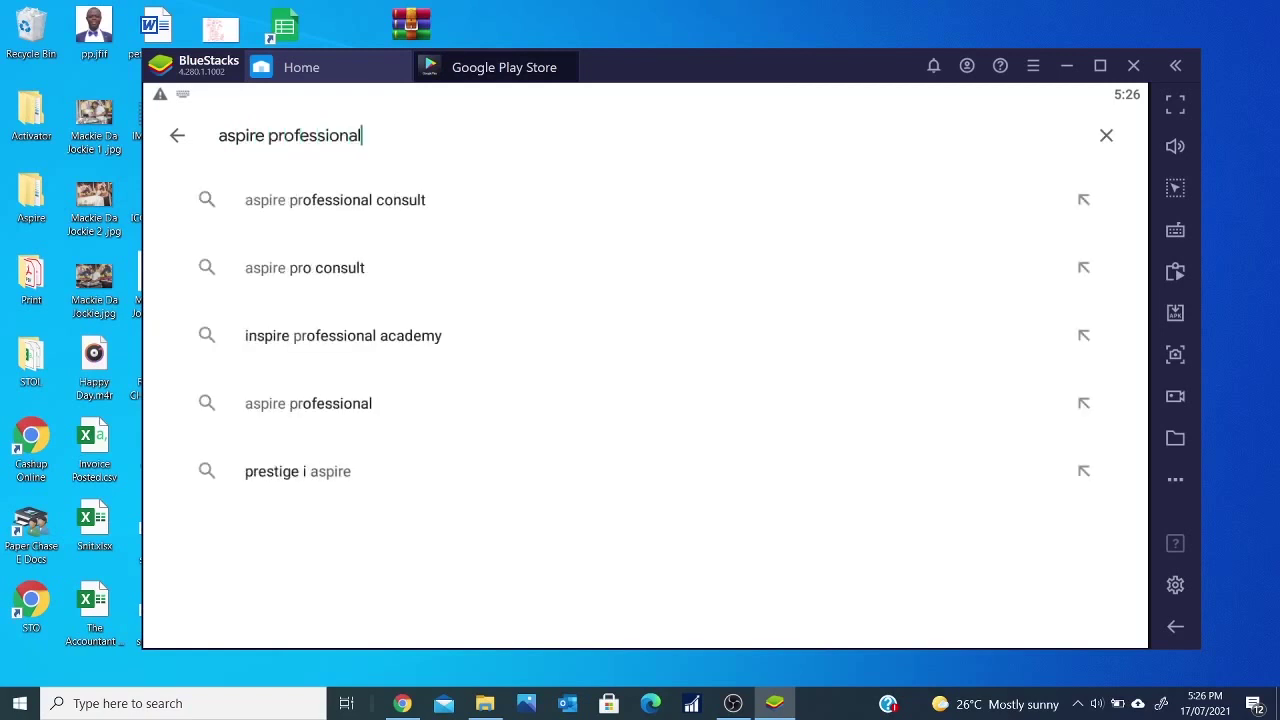
{"action": "type", "text": " consult"}
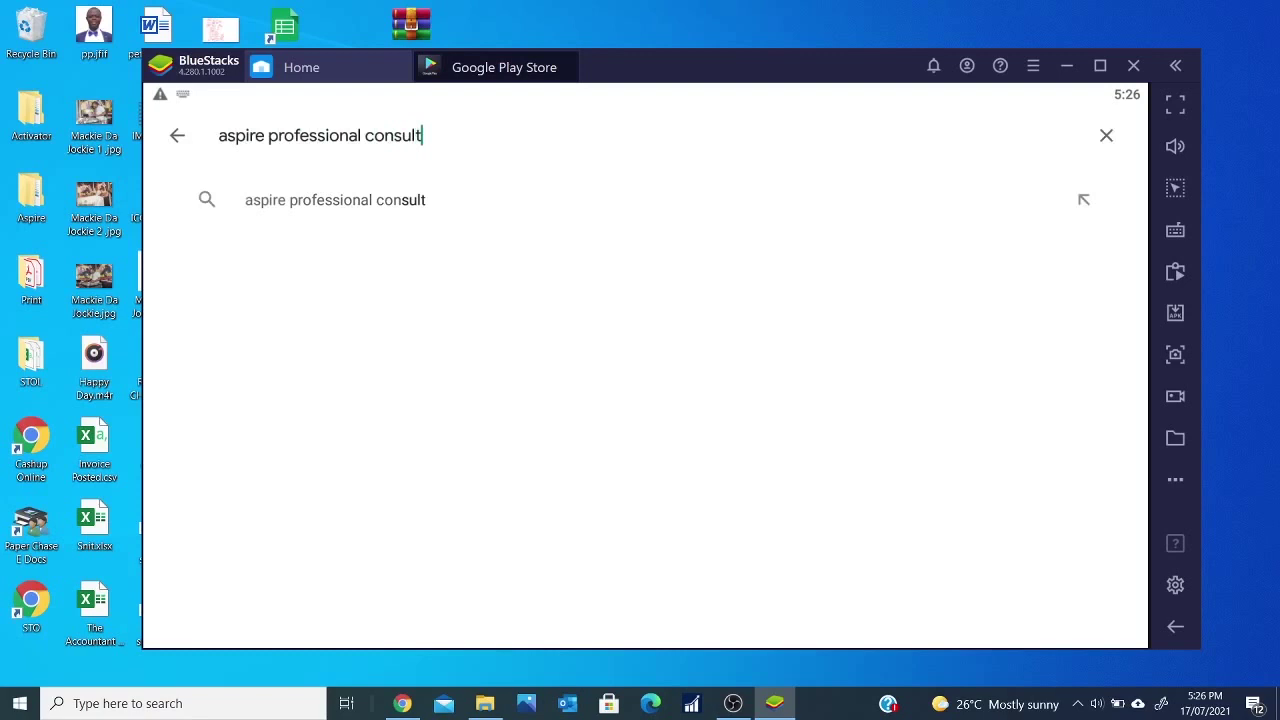
{"action": "key", "text": "Return"}
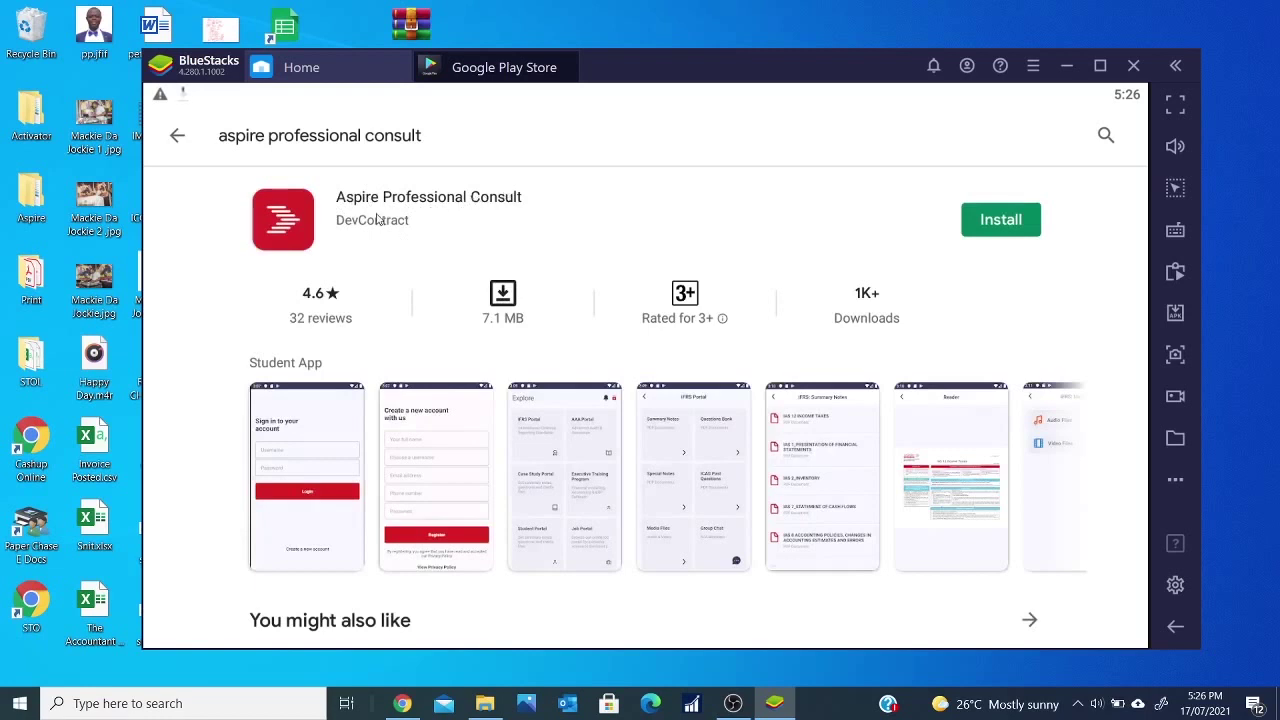
- Install Aspire Professional Consult and return to the My games list
{"action": "left_click", "coordinate": [1000, 220]}
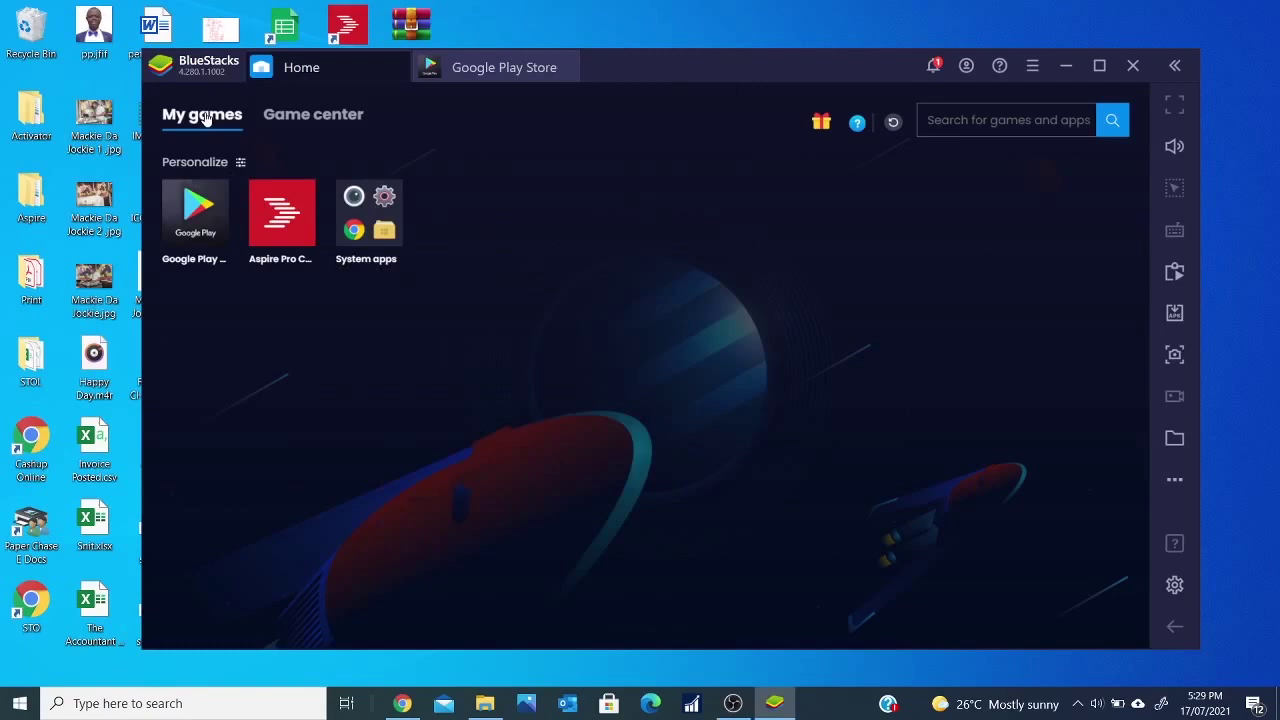
{"action": "left_click", "coordinate": [297, 114]}
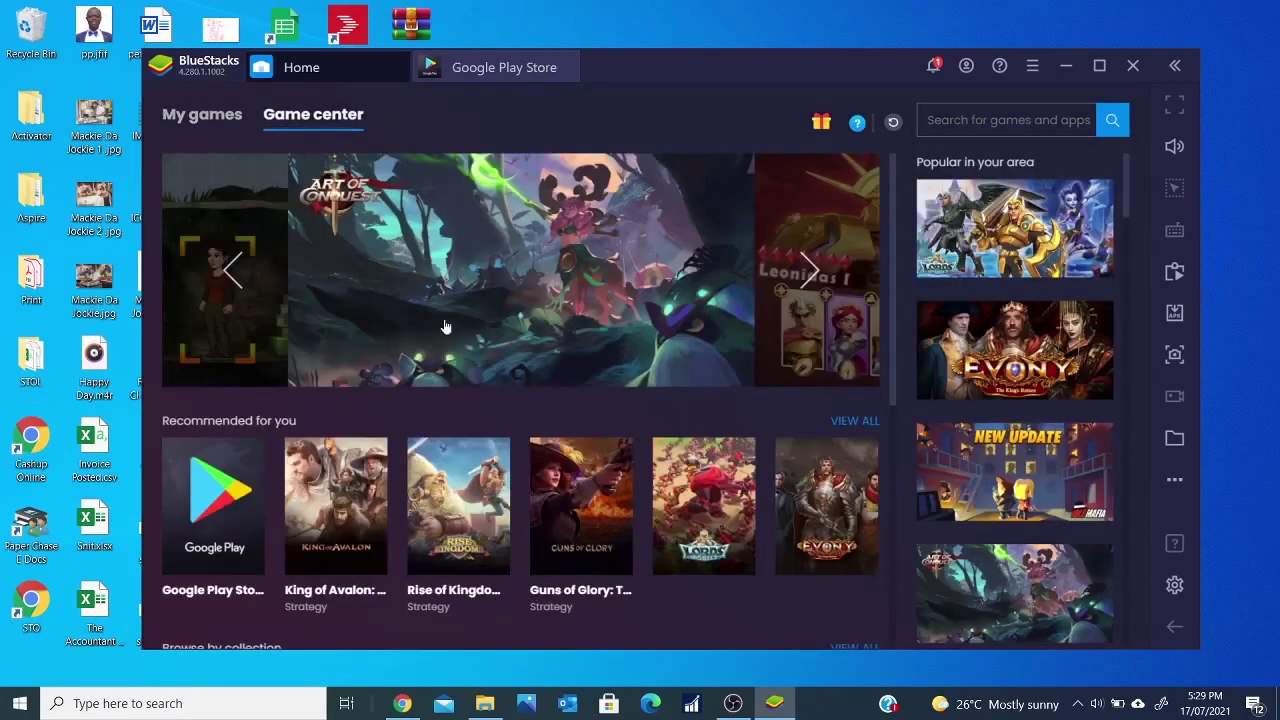
{"action": "left_click", "coordinate": [229, 116]}
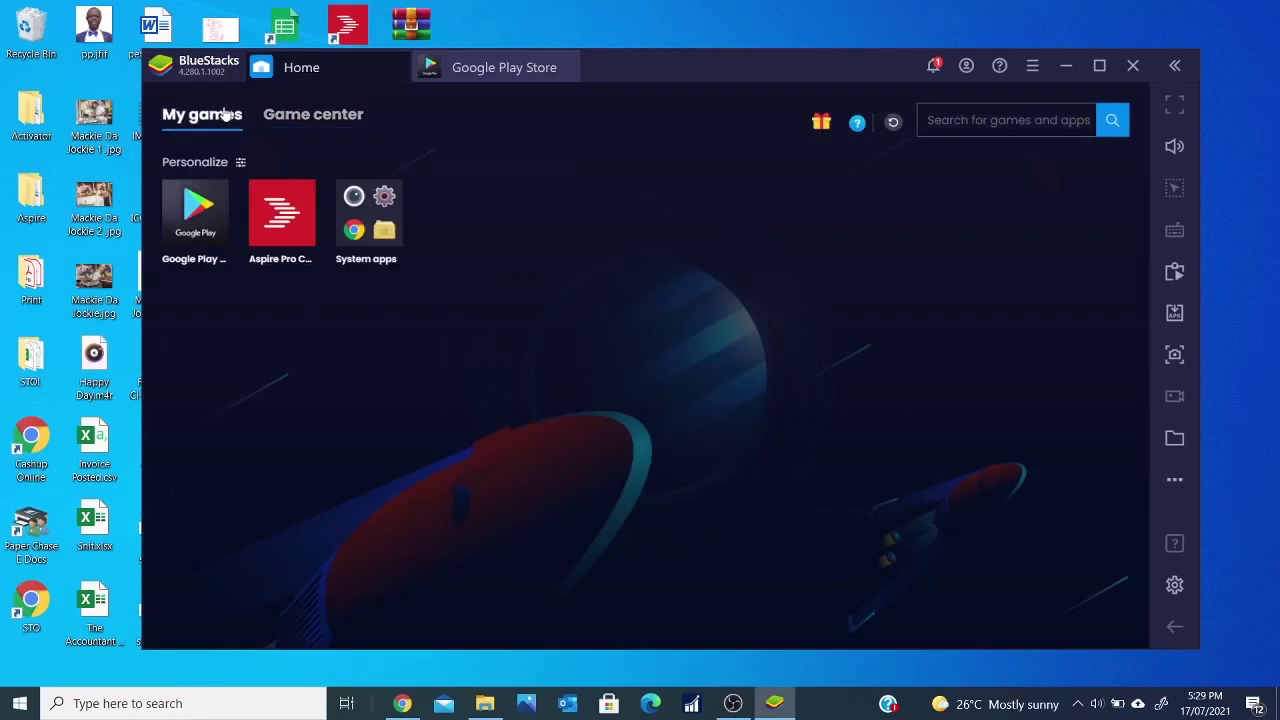
- Select the Aspire Pro icon, then minimize BlueStacks to the desktop
{"action": "mouse_move", "coordinate": [270, 206]}
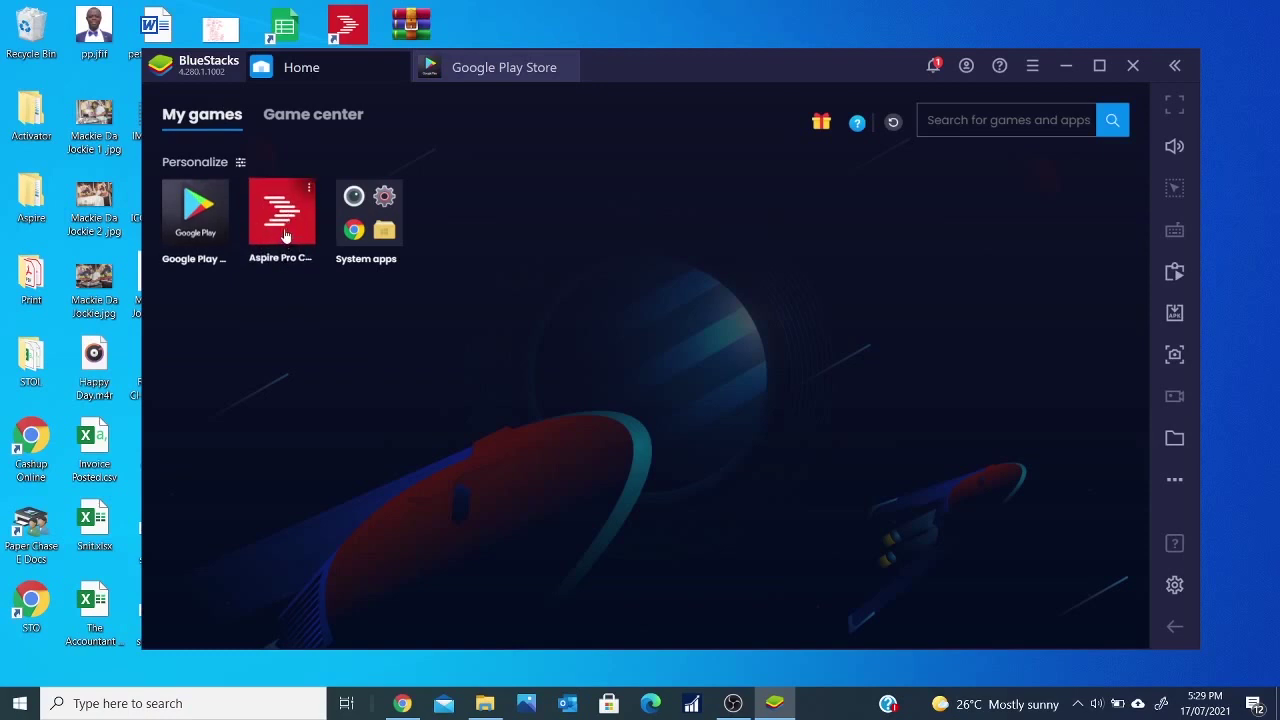
{"action": "left_click", "coordinate": [285, 235]}
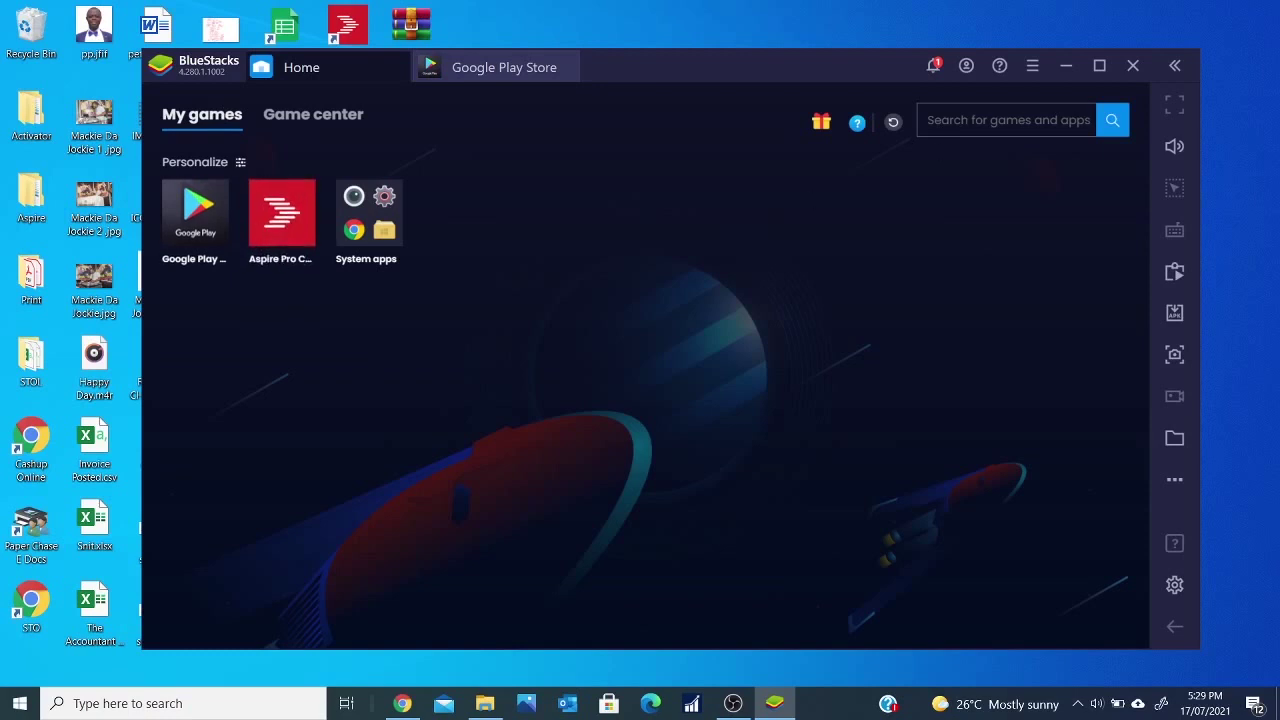
{"action": "left_click", "coordinate": [1068, 66]}
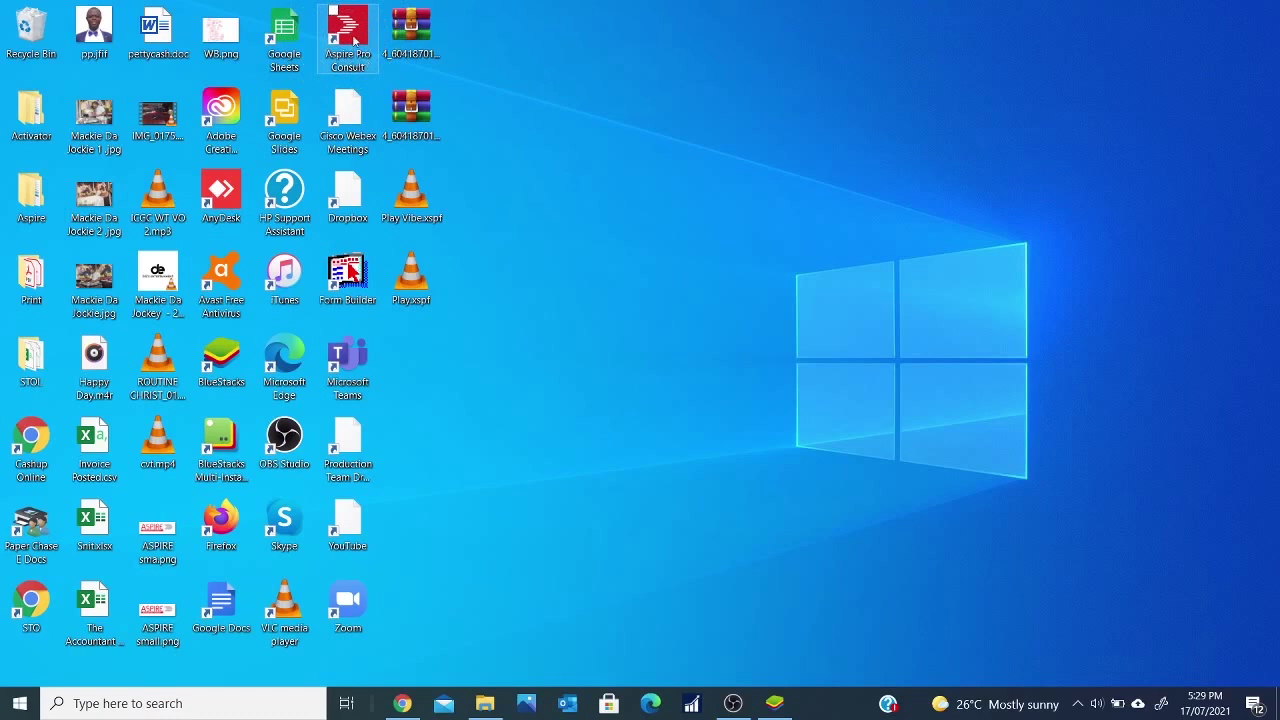
- Restore the BlueStacks window from the taskbar to show My games
{"action": "left_click", "coordinate": [776, 704]}
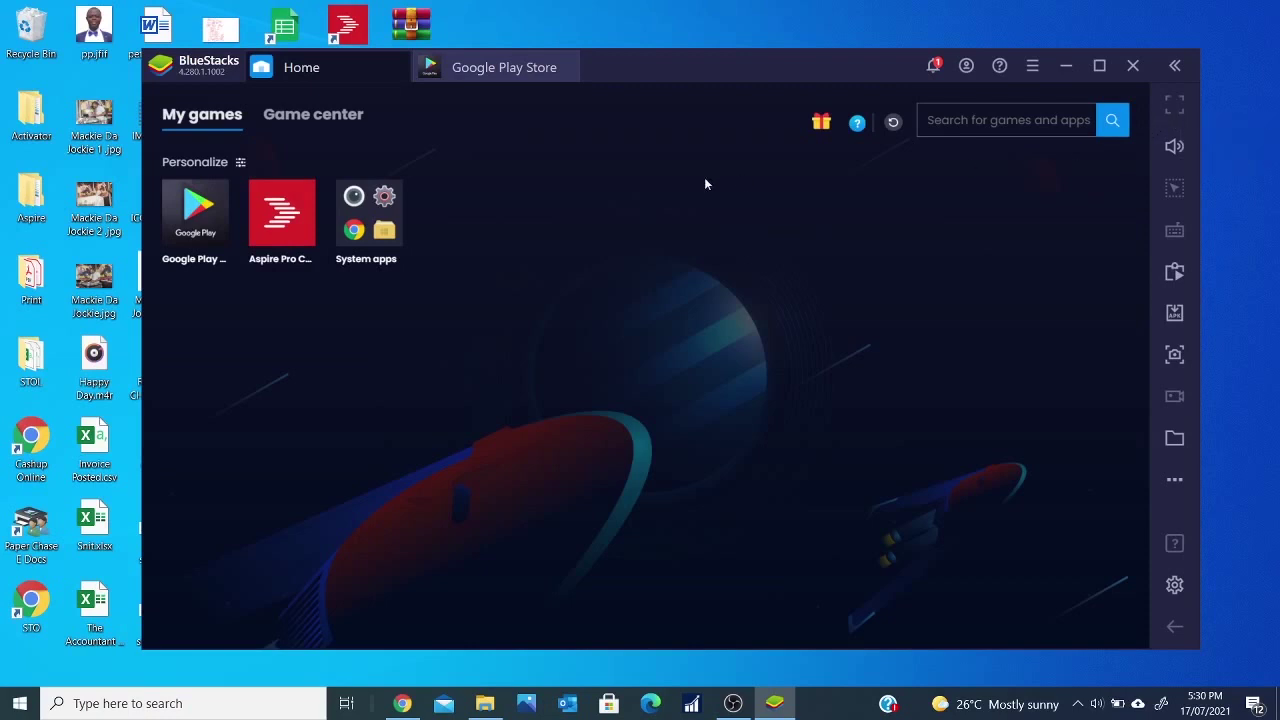
- Log in to Aspire Pro with the account username and password, then go full screen
{"action": "left_click", "coordinate": [283, 228]}
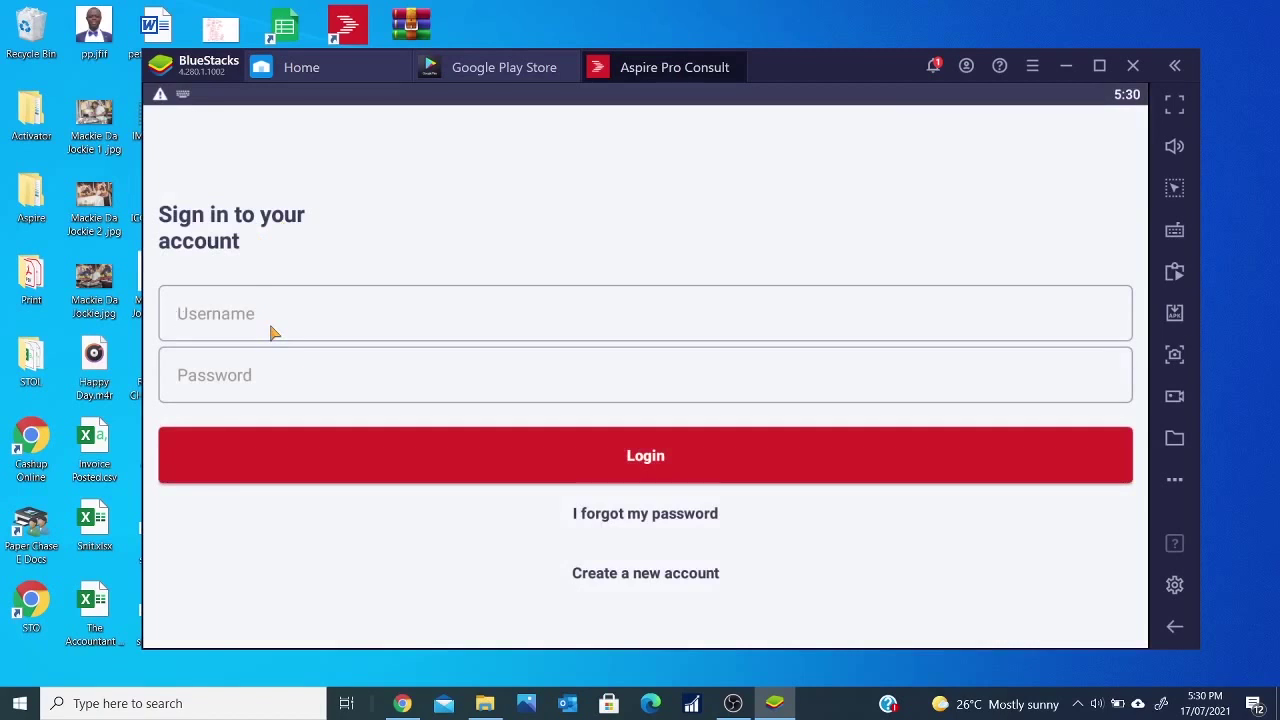
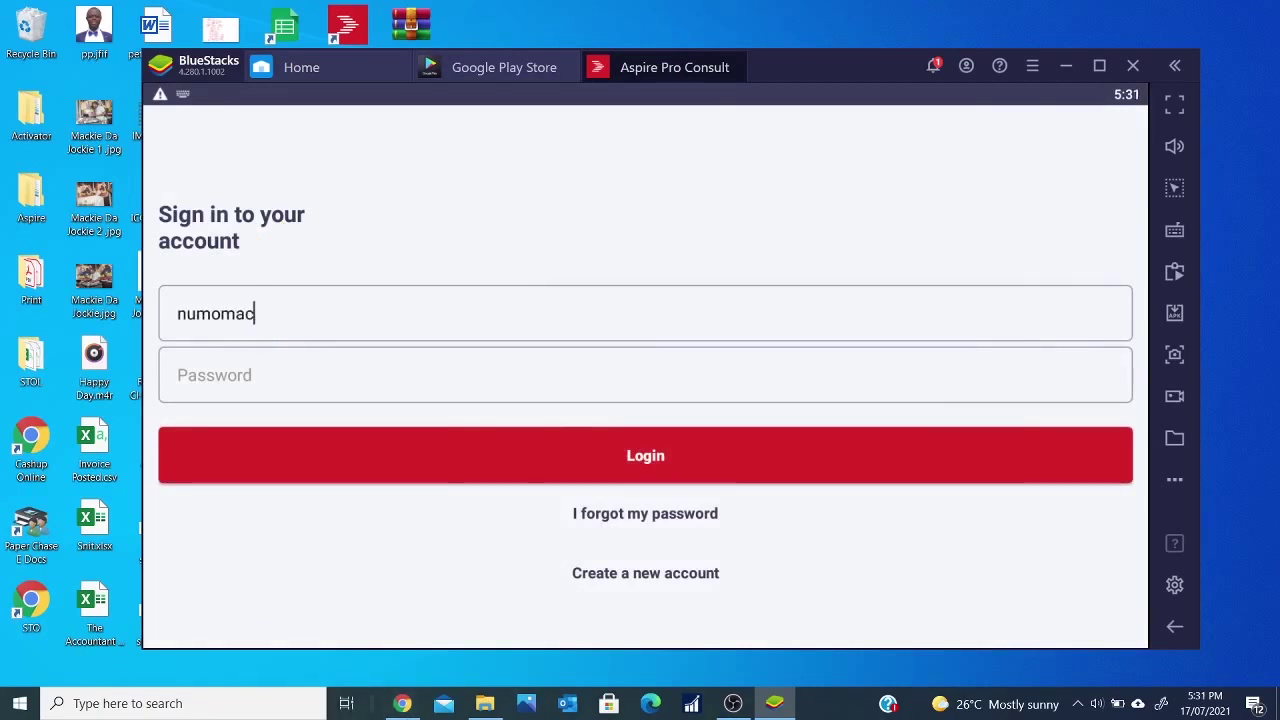
{"action": "left_click", "coordinate": [294, 366]}
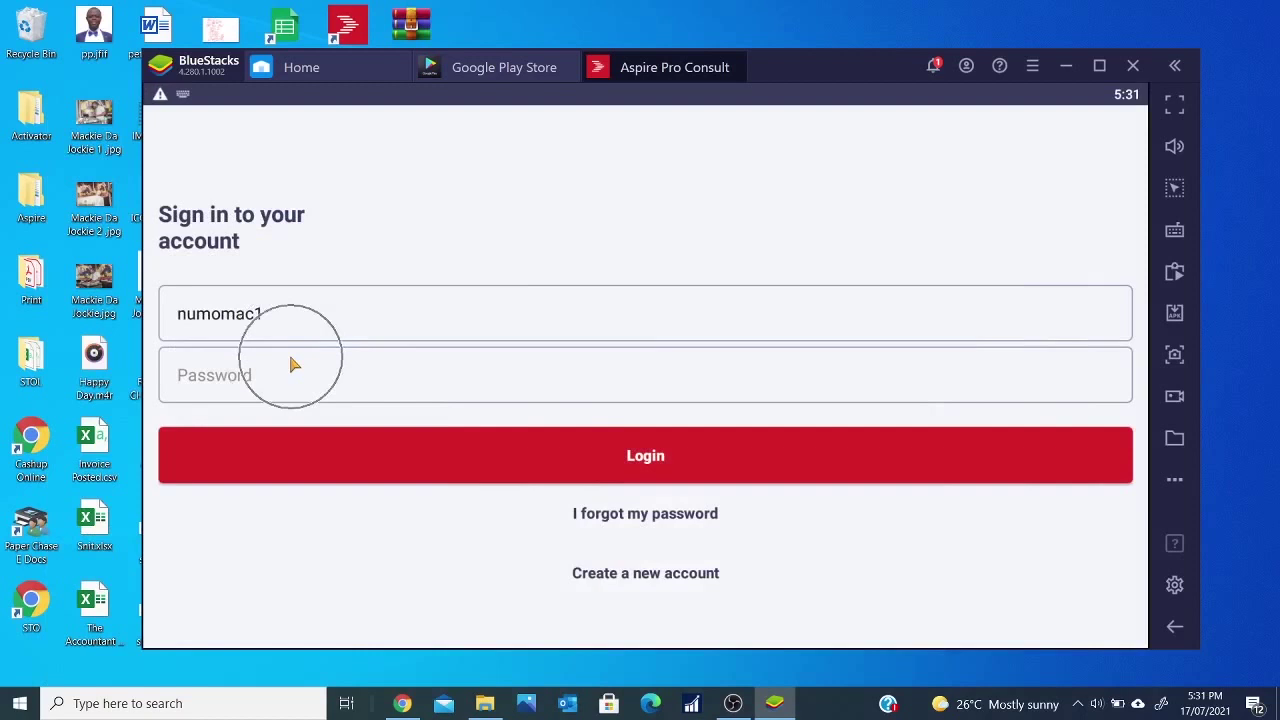
{"action": "key", "text": "ctrl+v"}
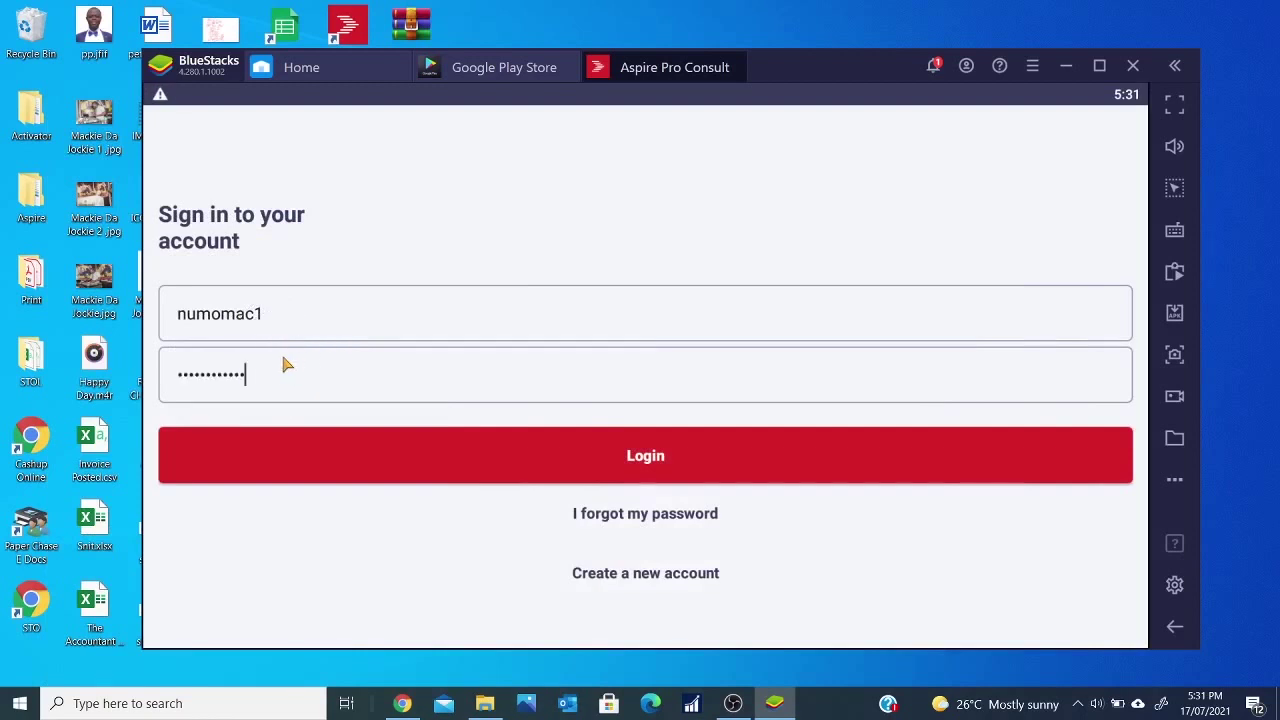
{"action": "left_click", "coordinate": [301, 377]}
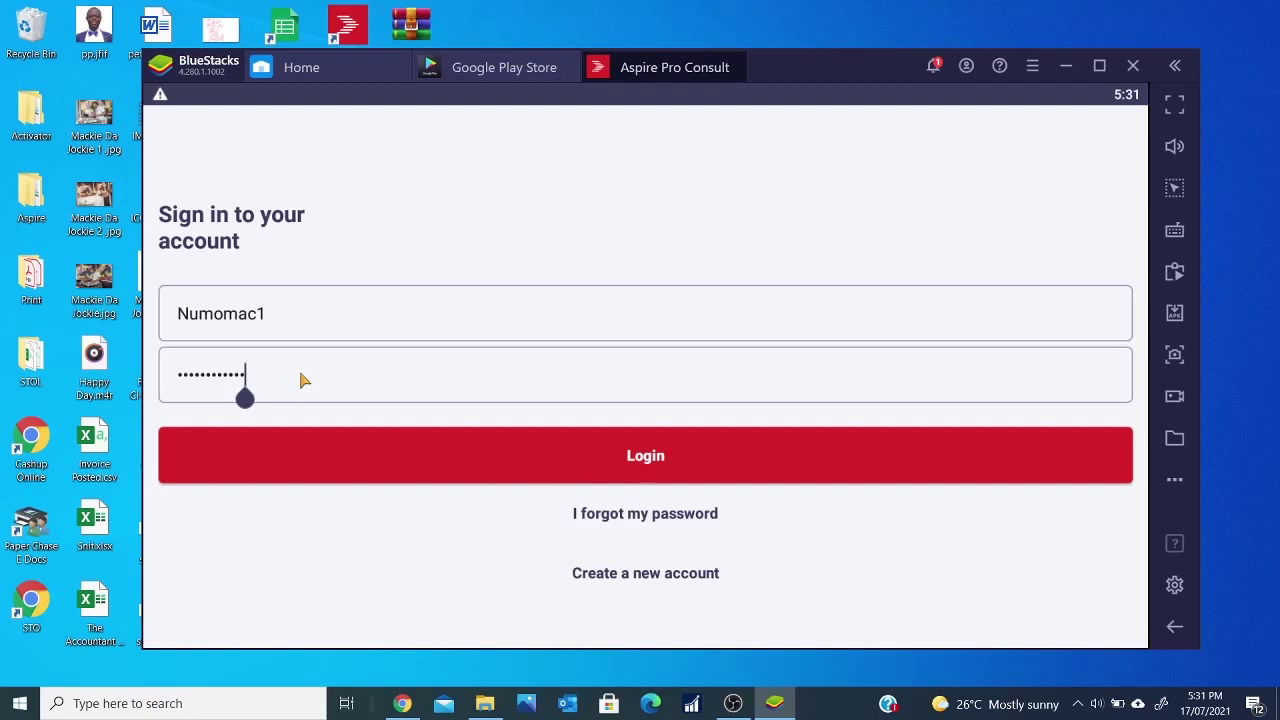
{"action": "left_click", "coordinate": [394, 451]}
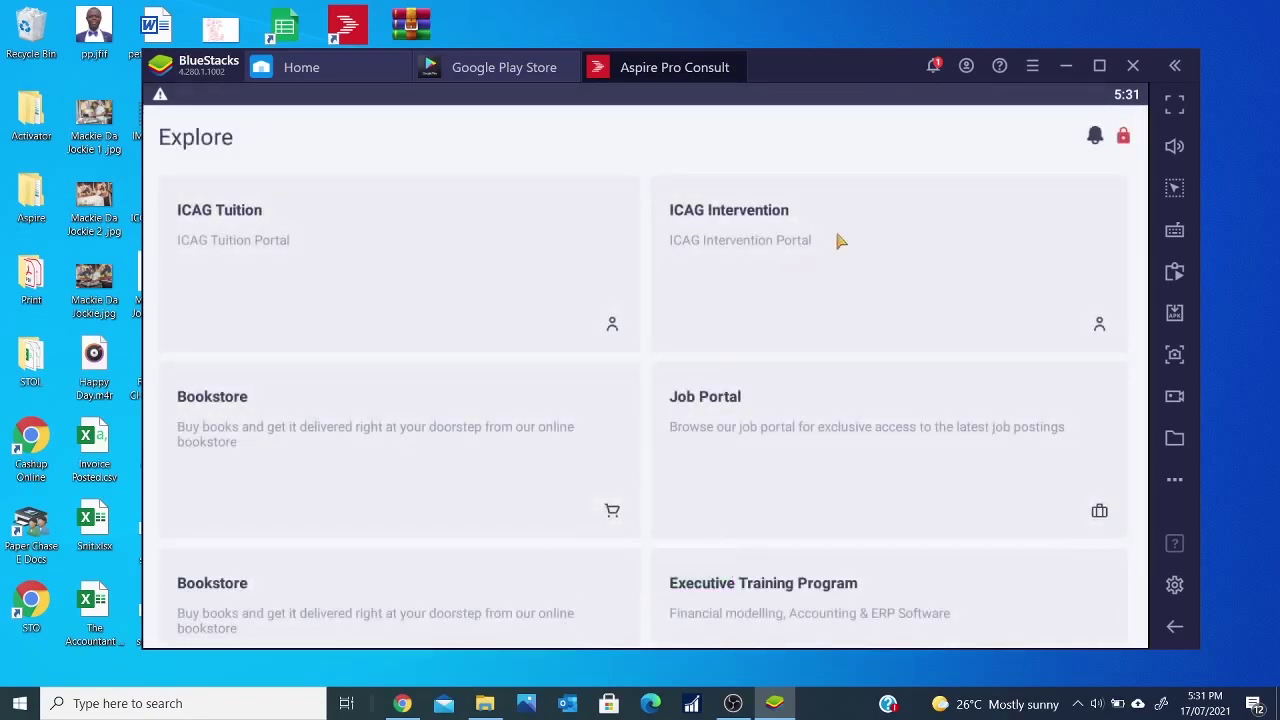
{"action": "left_click", "coordinate": [1178, 110]}
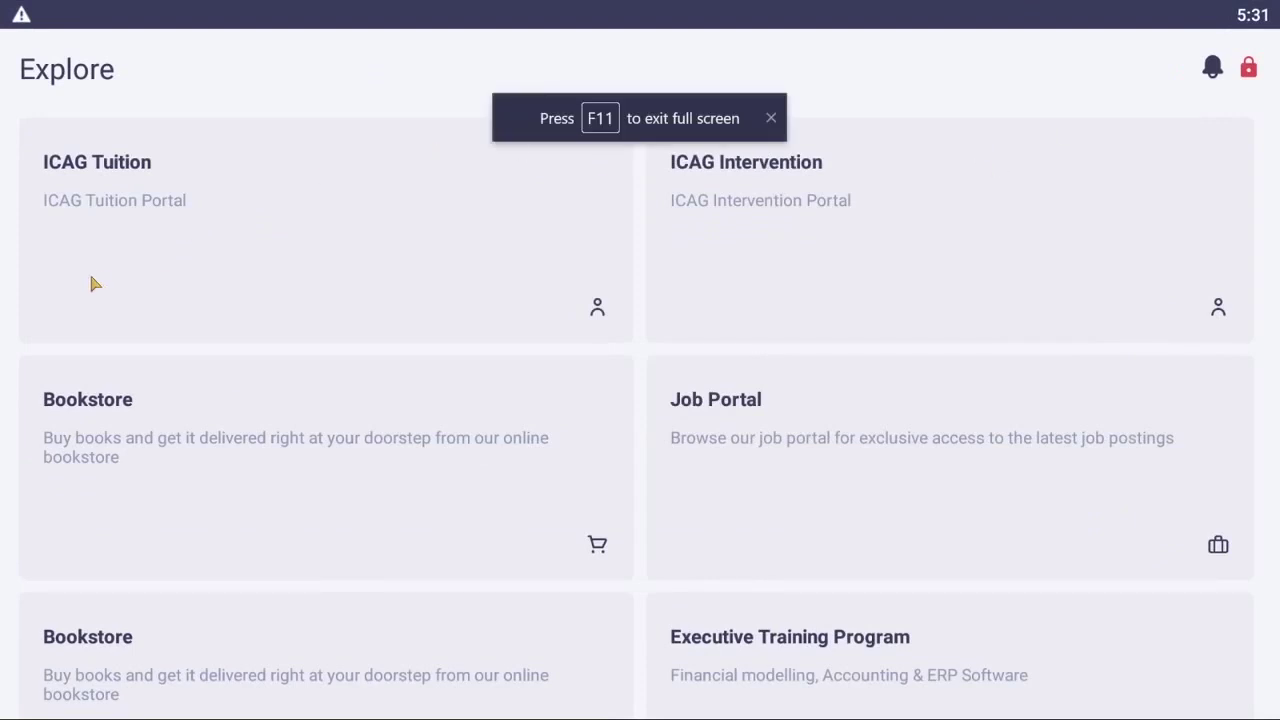
- Go through ICAG Tuition to Advanced Audit & Assurance Media Files, Video Files, Lecture Videos
{"action": "left_click", "coordinate": [114, 235]}
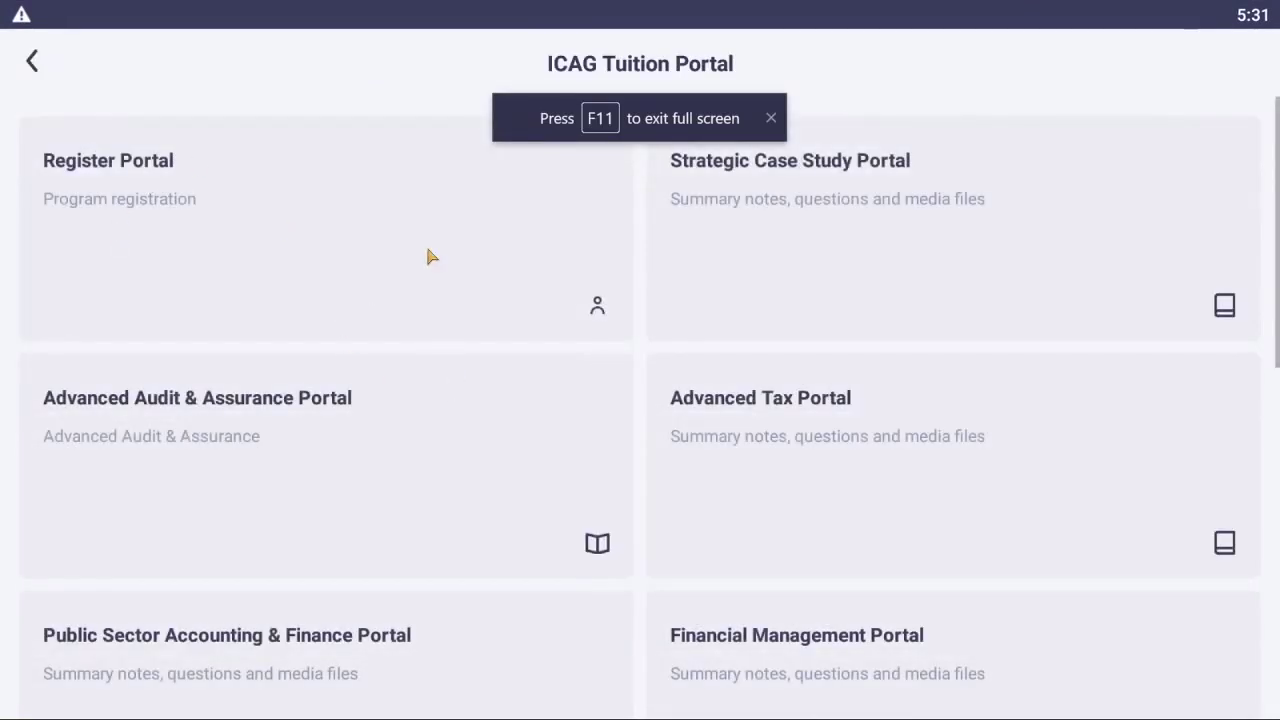
{"action": "scroll", "coordinate": [529, 240], "scroll_direction": "down", "scroll_amount": 3}
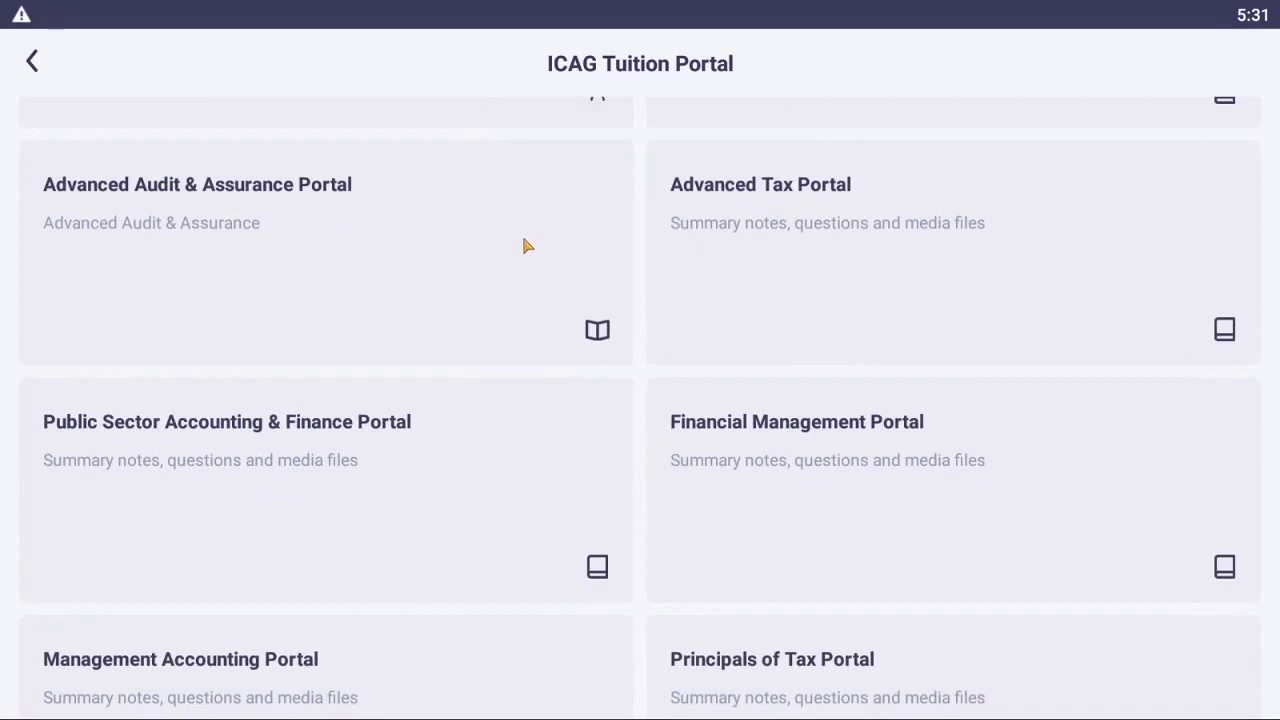
{"action": "scroll", "coordinate": [527, 240], "scroll_direction": "up", "scroll_amount": 3}
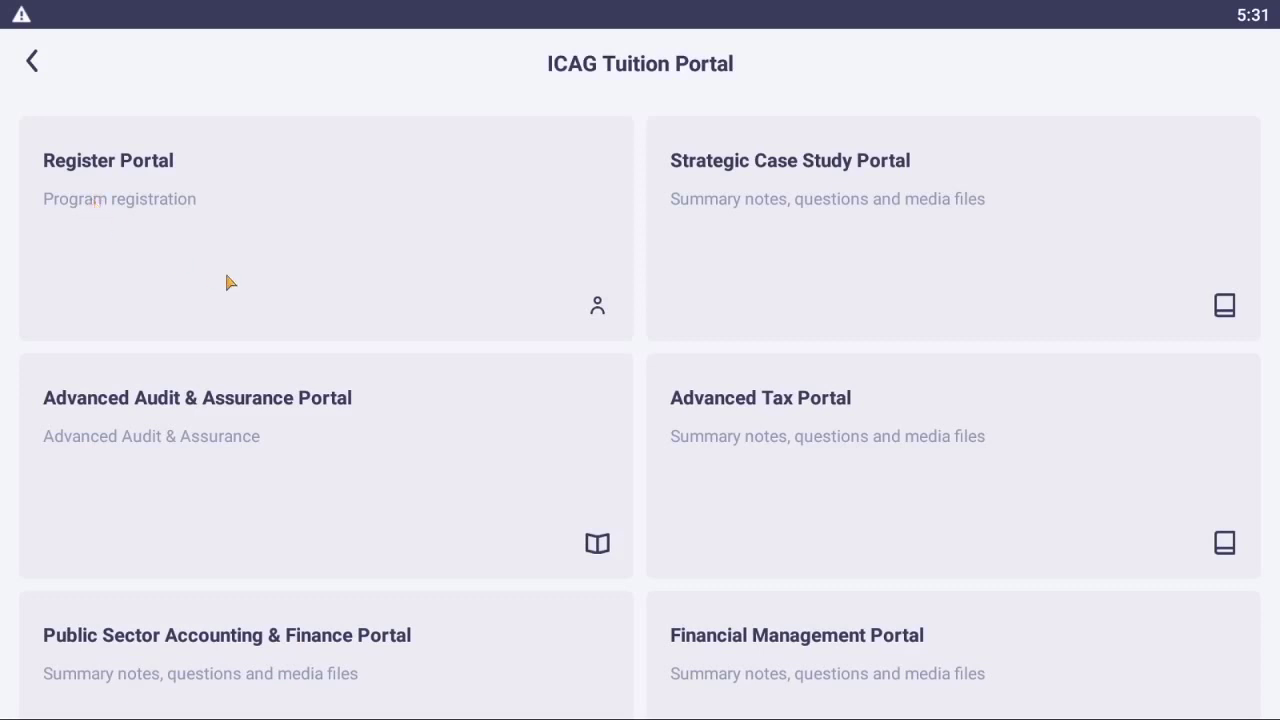
{"action": "scroll", "coordinate": [214, 334], "scroll_direction": "down", "scroll_amount": 3}
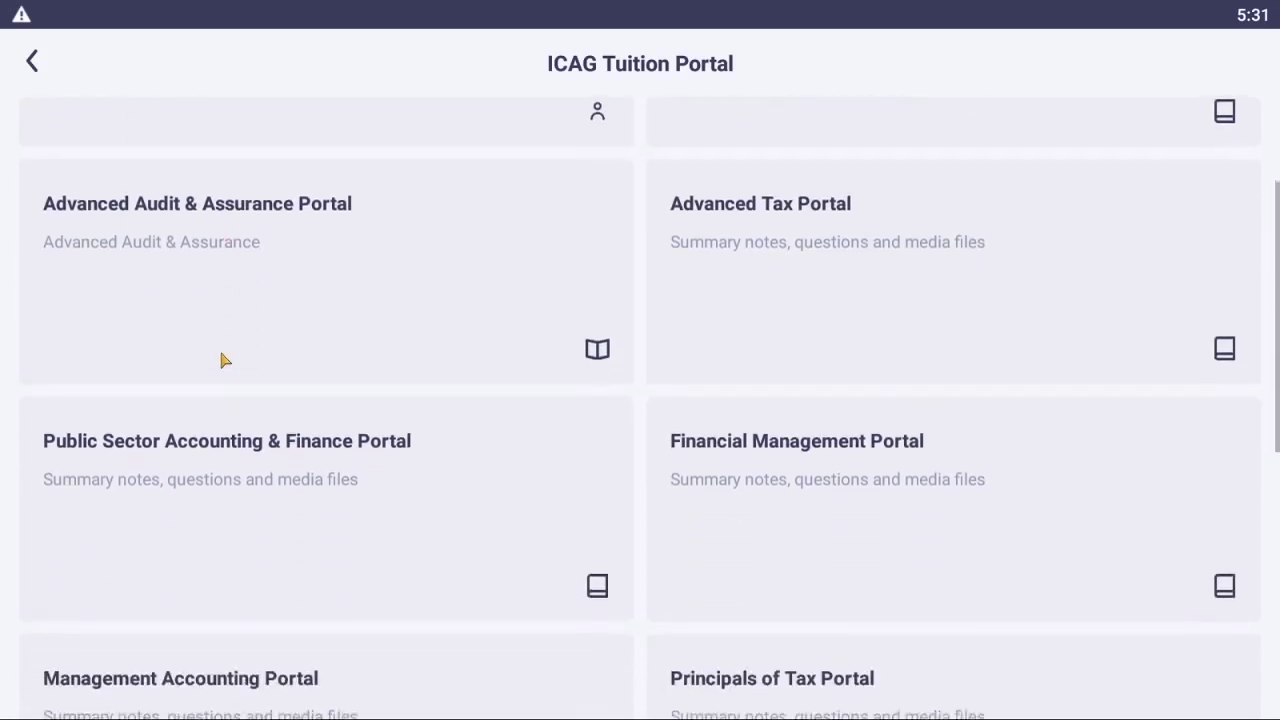
{"action": "left_click", "coordinate": [206, 237]}
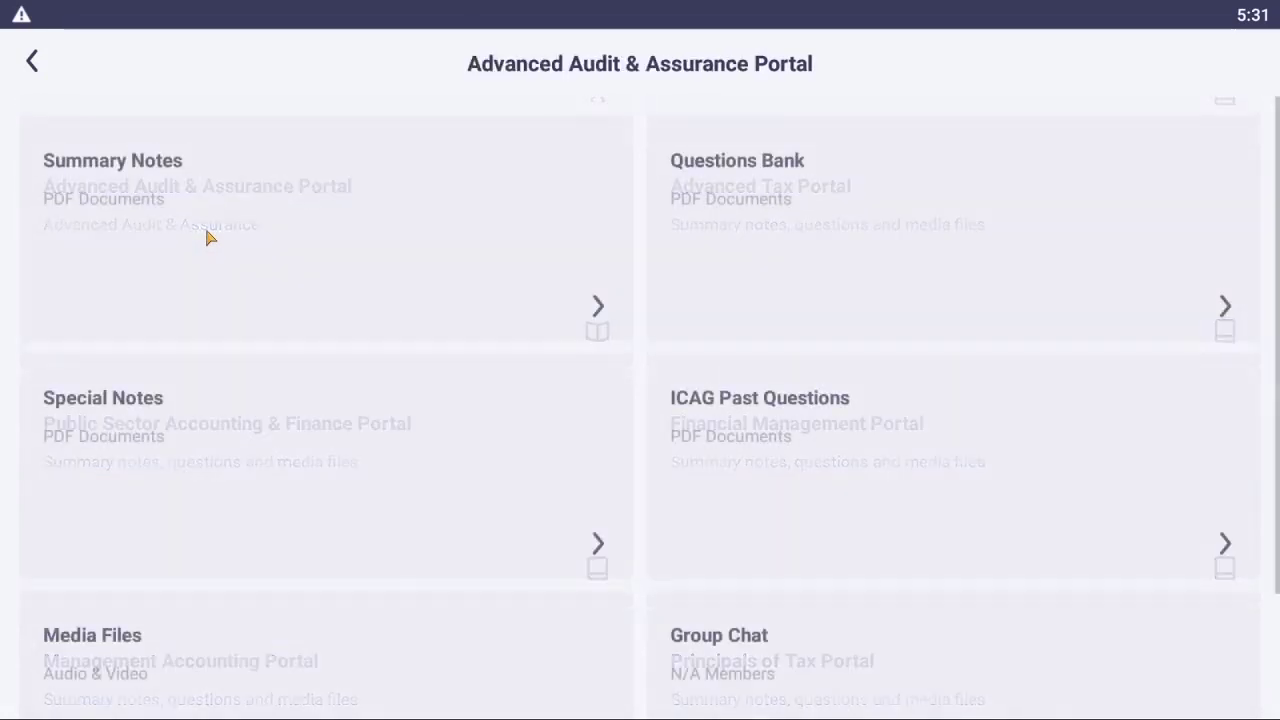
{"action": "scroll", "coordinate": [280, 418], "scroll_direction": "down", "scroll_amount": 2}
{"action": "left_click", "coordinate": [92, 494]}
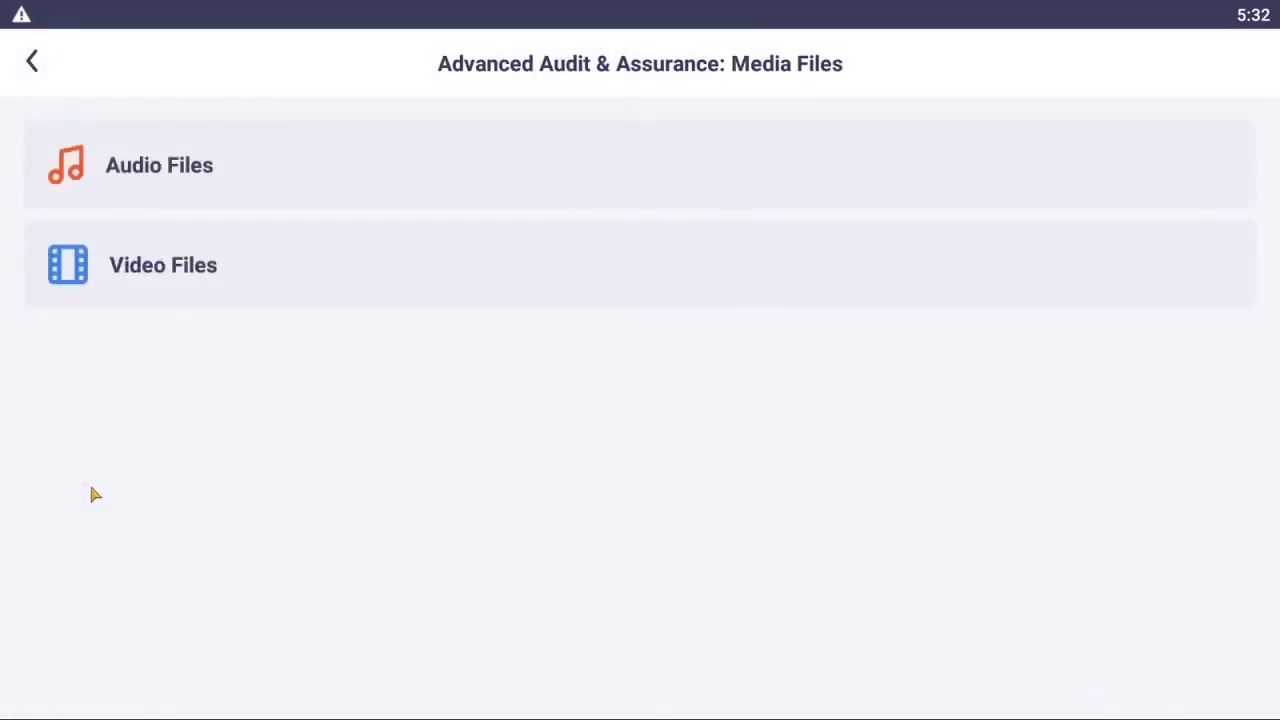
{"action": "left_click", "coordinate": [166, 284]}
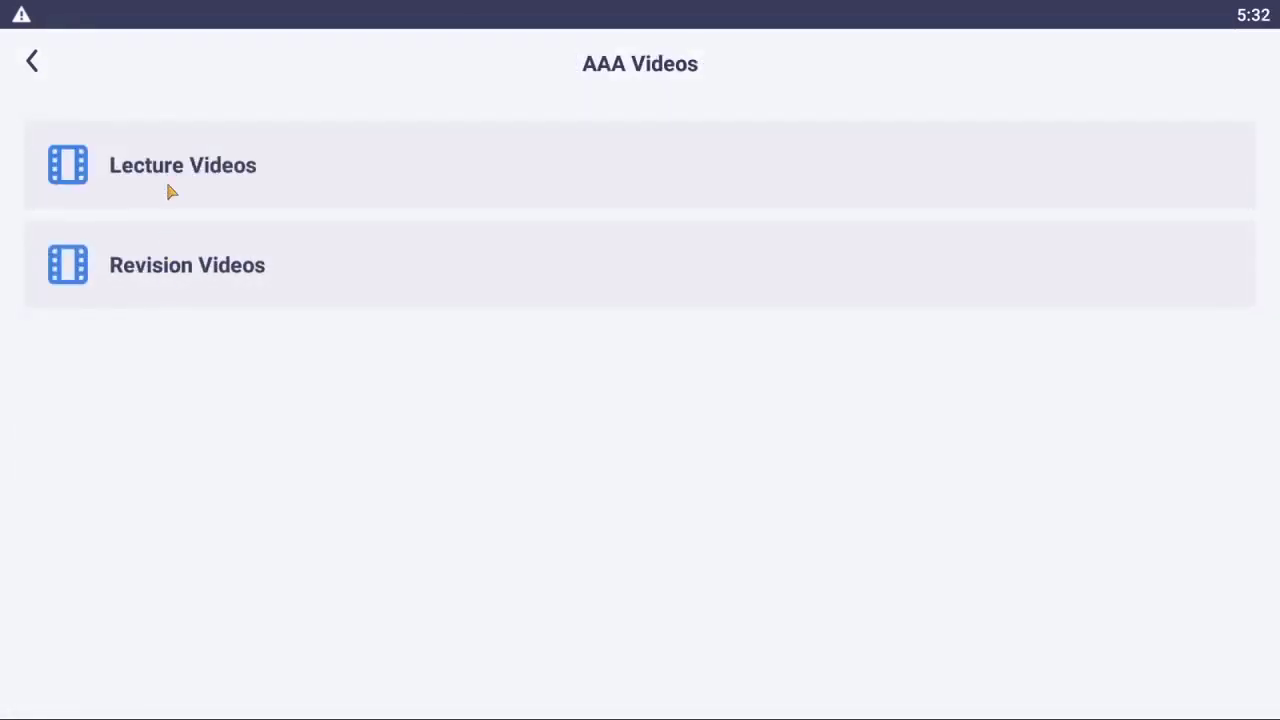
{"action": "left_click", "coordinate": [172, 181]}
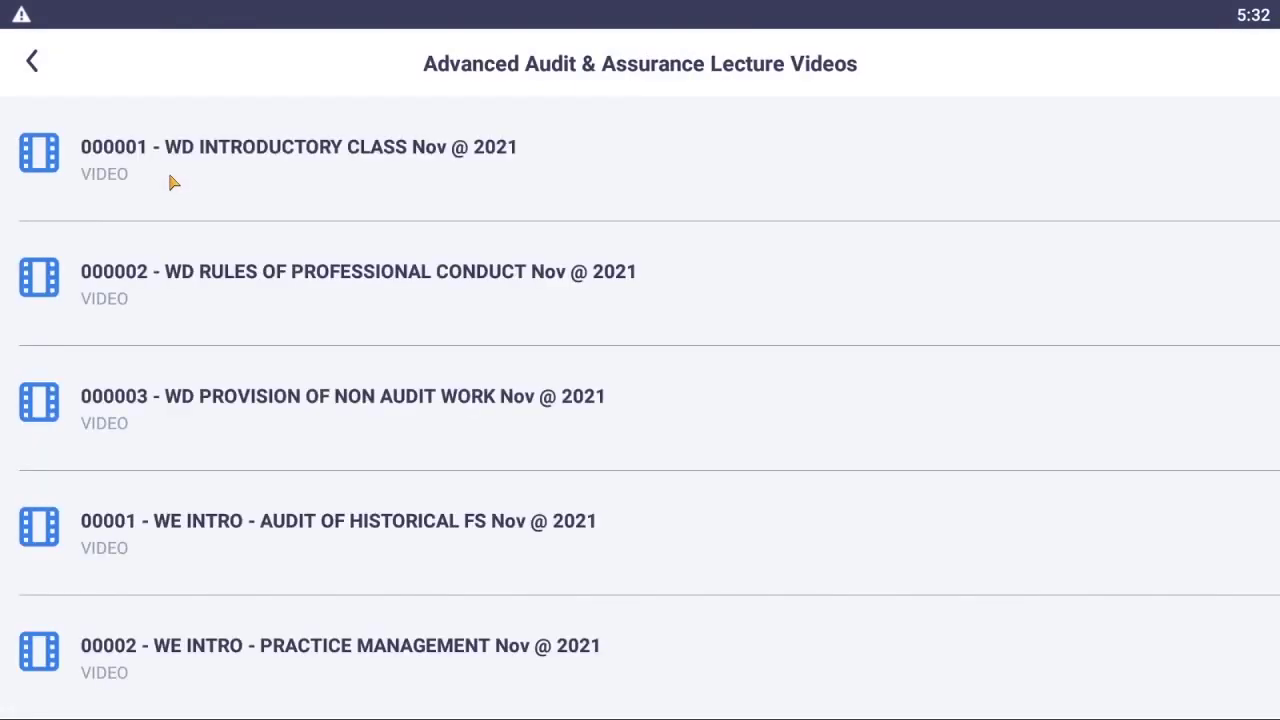
{"action": "scroll", "coordinate": [314, 289], "scroll_direction": "down", "scroll_amount": 3}
{"action": "scroll", "coordinate": [314, 289], "scroll_direction": "up", "scroll_amount": 3}
{"action": "scroll", "coordinate": [254, 474], "scroll_direction": "down", "scroll_amount": 3}
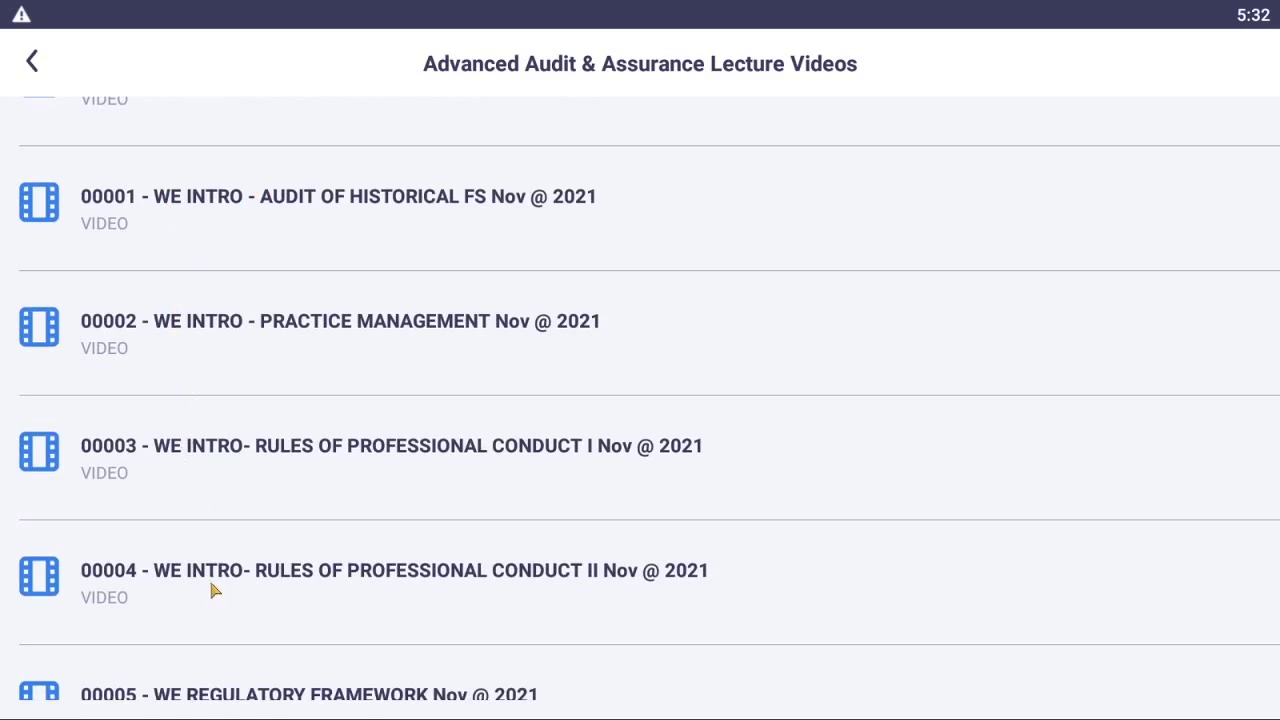
{"action": "scroll", "coordinate": [211, 588], "scroll_direction": "down", "scroll_amount": 4}
{"action": "scroll", "coordinate": [210, 584], "scroll_direction": "up", "scroll_amount": 4}
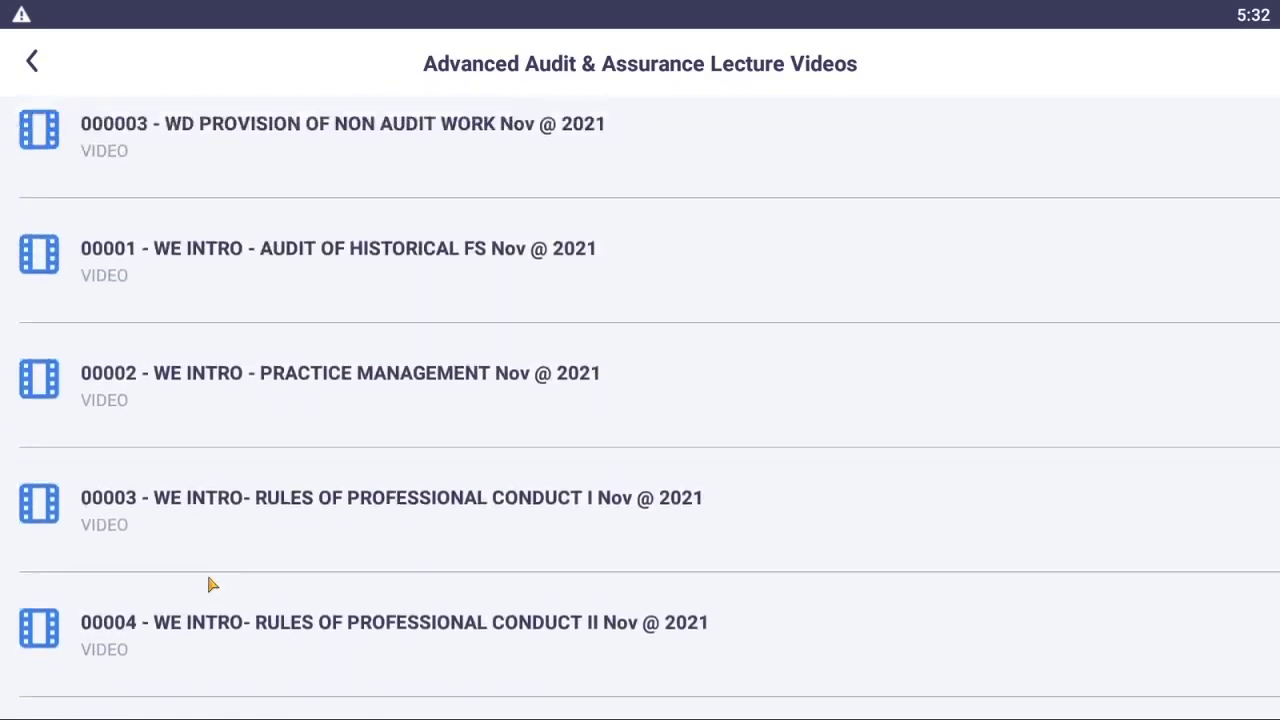
{"action": "scroll", "coordinate": [208, 584], "scroll_direction": "up", "scroll_amount": 3}
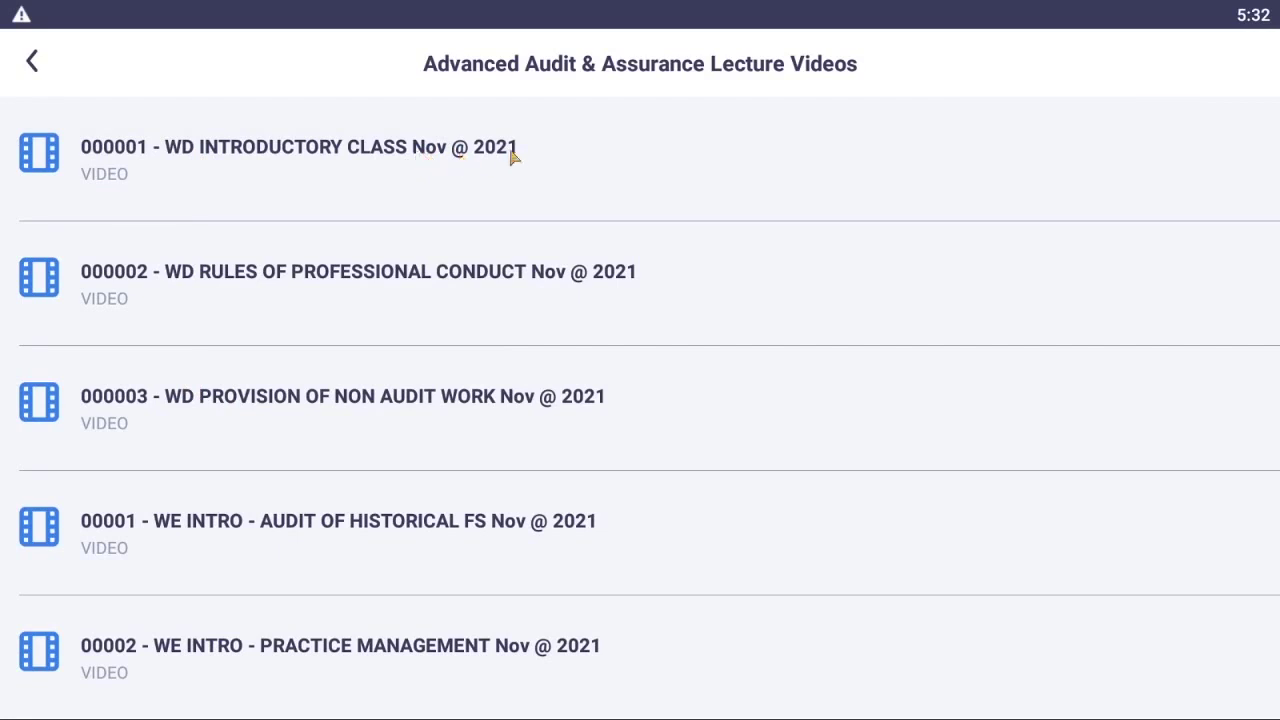
{"action": "scroll", "coordinate": [524, 228], "scroll_direction": "down", "scroll_amount": 4}
{"action": "scroll", "coordinate": [524, 228], "scroll_direction": "down", "scroll_amount": 3}
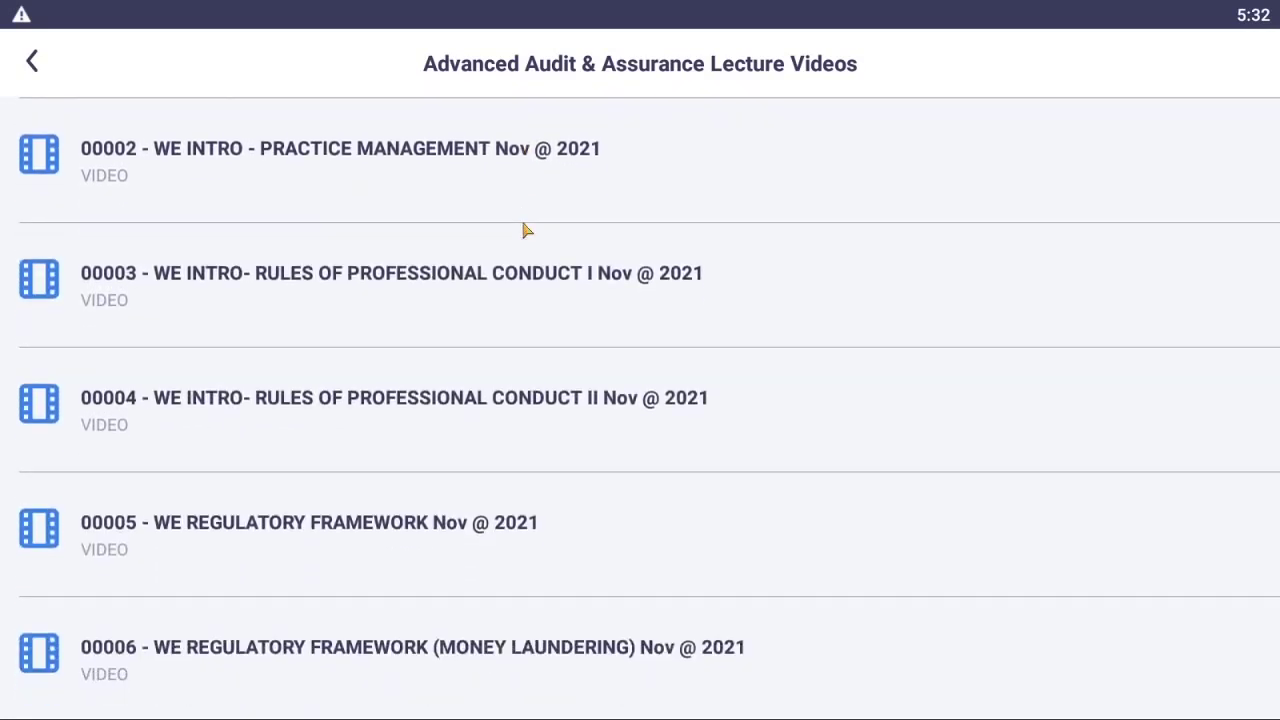
{"action": "scroll", "coordinate": [491, 246], "scroll_direction": "down", "scroll_amount": 2}
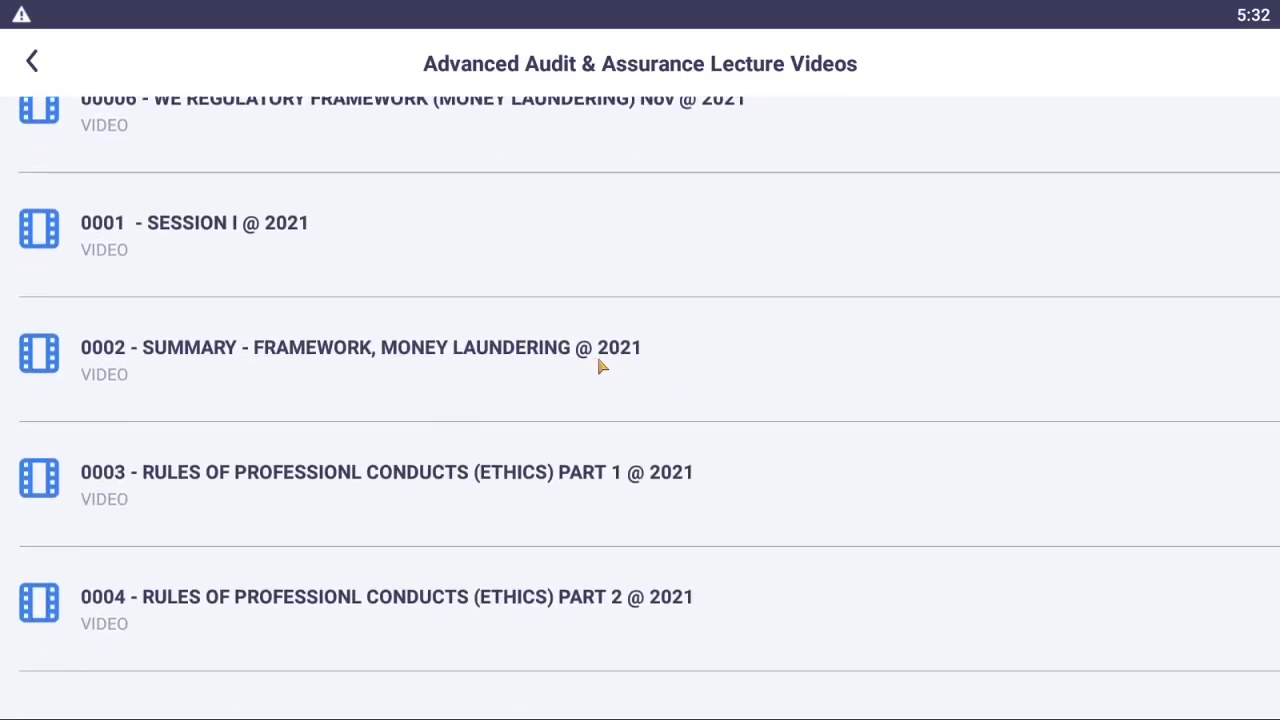
{"action": "scroll", "coordinate": [603, 367], "scroll_direction": "down", "scroll_amount": 4}
{"action": "scroll", "coordinate": [606, 380], "scroll_direction": "down", "scroll_amount": 8}
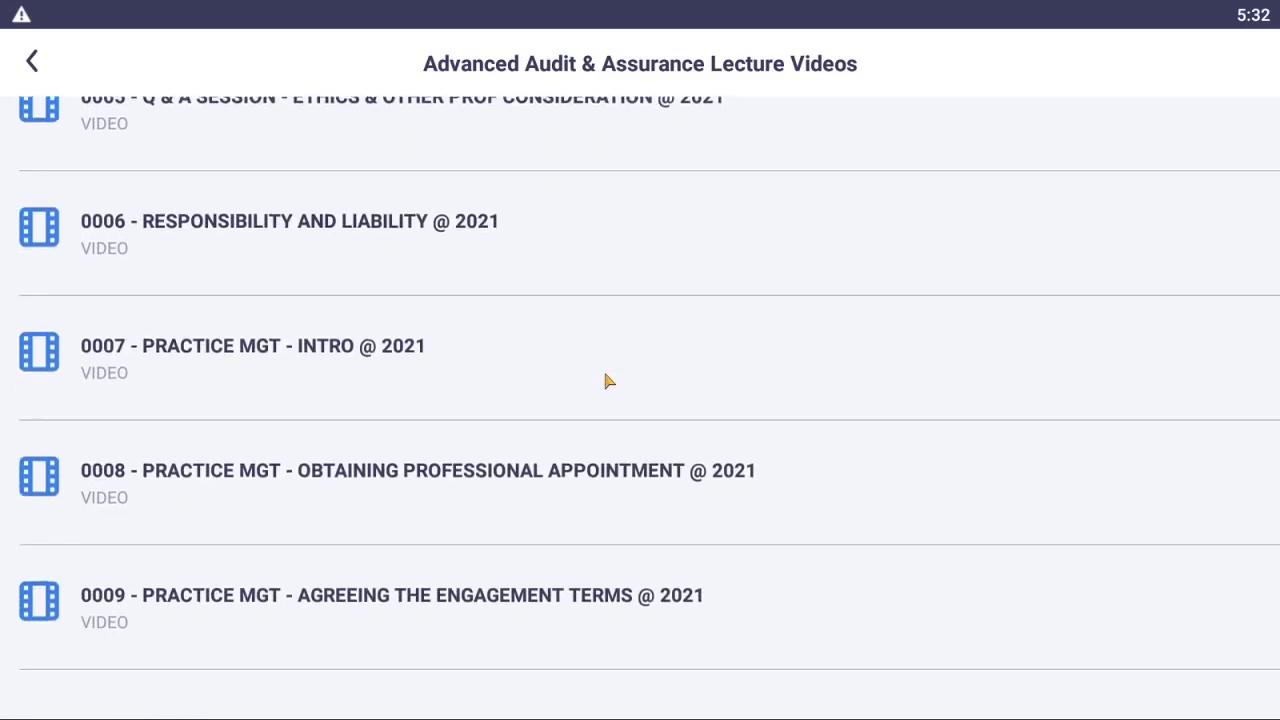
{"action": "scroll", "coordinate": [606, 382], "scroll_direction": "down", "scroll_amount": 9}
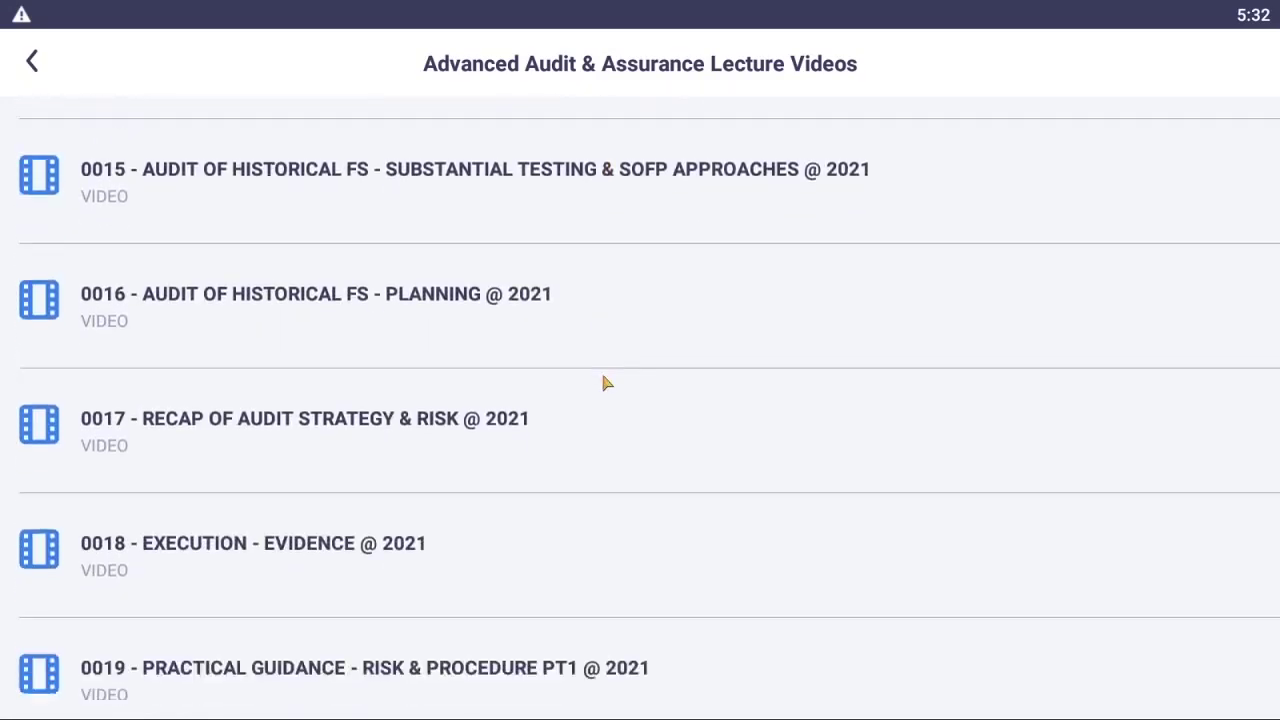
{"action": "scroll", "coordinate": [606, 383], "scroll_direction": "down", "scroll_amount": 10}
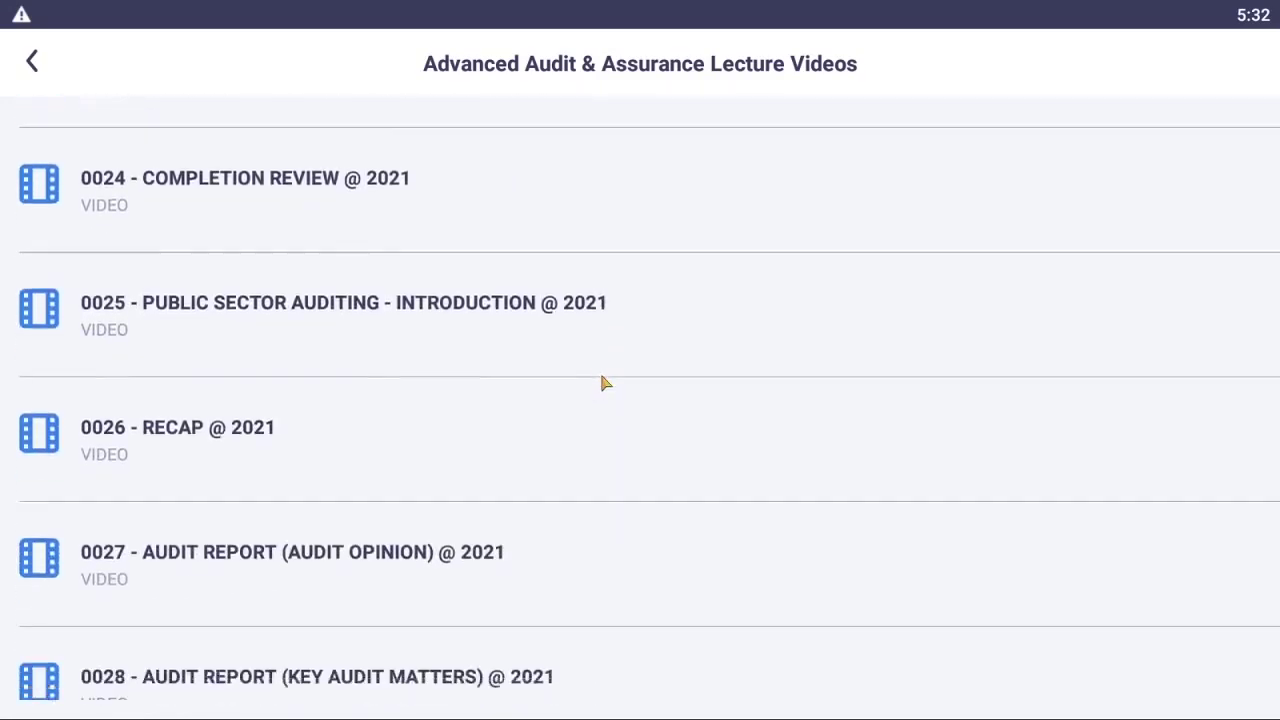
{"action": "scroll", "coordinate": [600, 381], "scroll_direction": "down", "scroll_amount": 6}
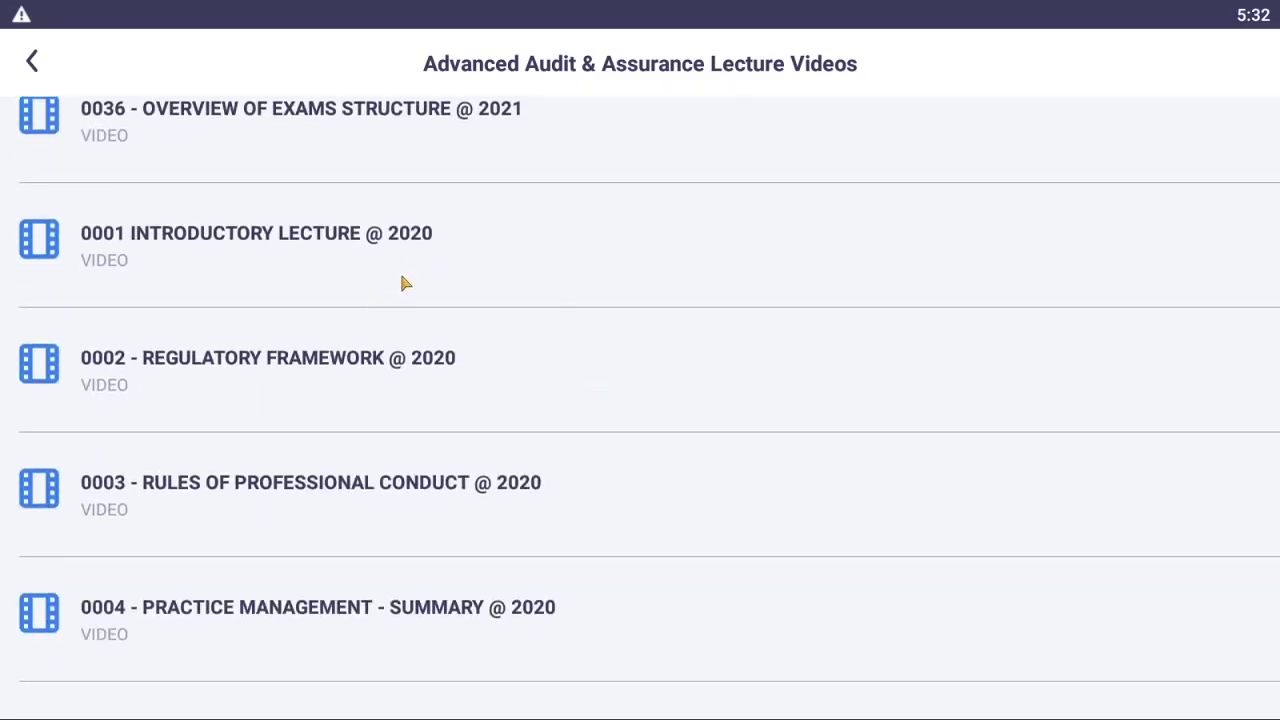
{"action": "scroll", "coordinate": [405, 283], "scroll_direction": "up", "scroll_amount": 9}
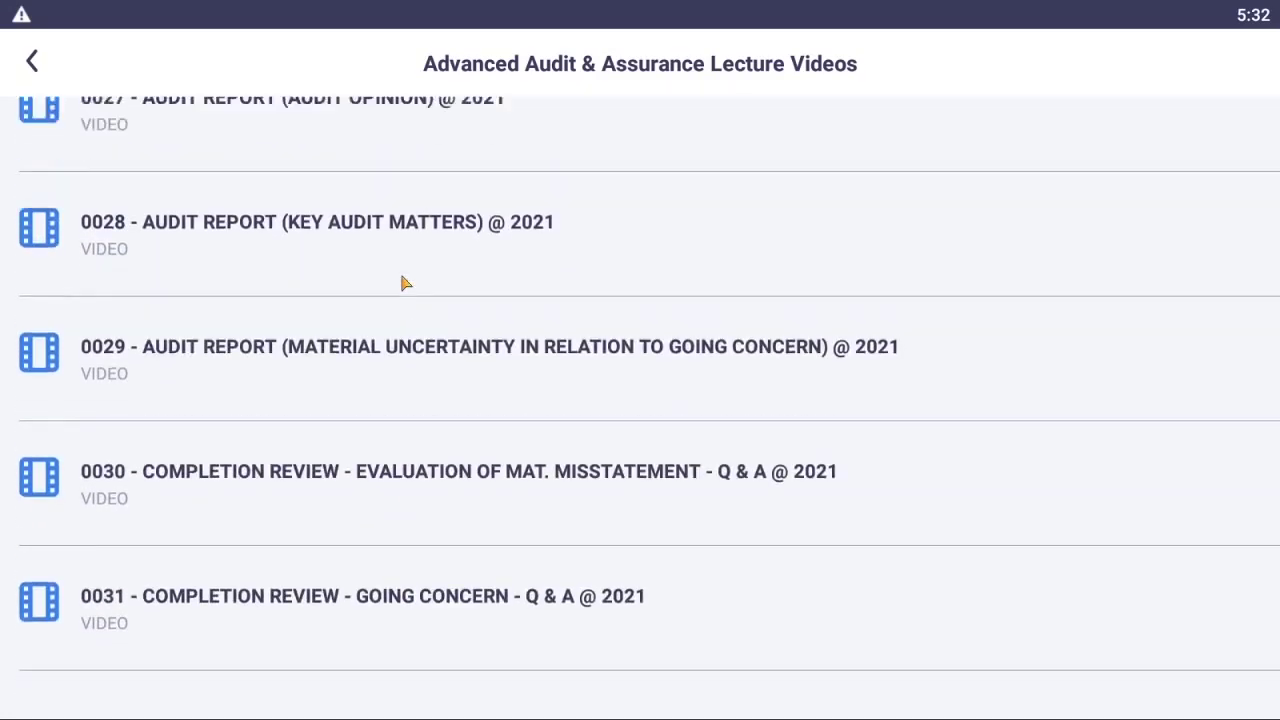
{"action": "scroll", "coordinate": [405, 283], "scroll_direction": "up", "scroll_amount": 20}
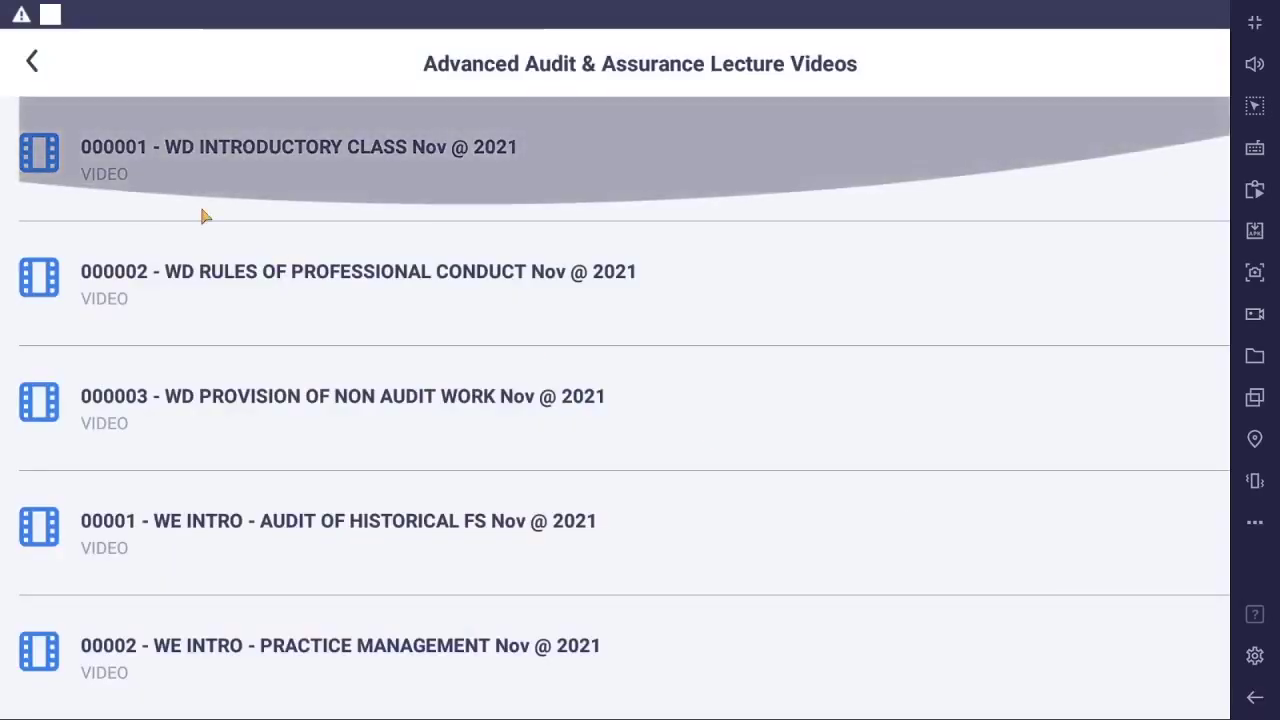
- Back out of Advanced Audit & Assurance to the course list and open the Strategic Case Study Portal
{"action": "left_click", "coordinate": [33, 64]}
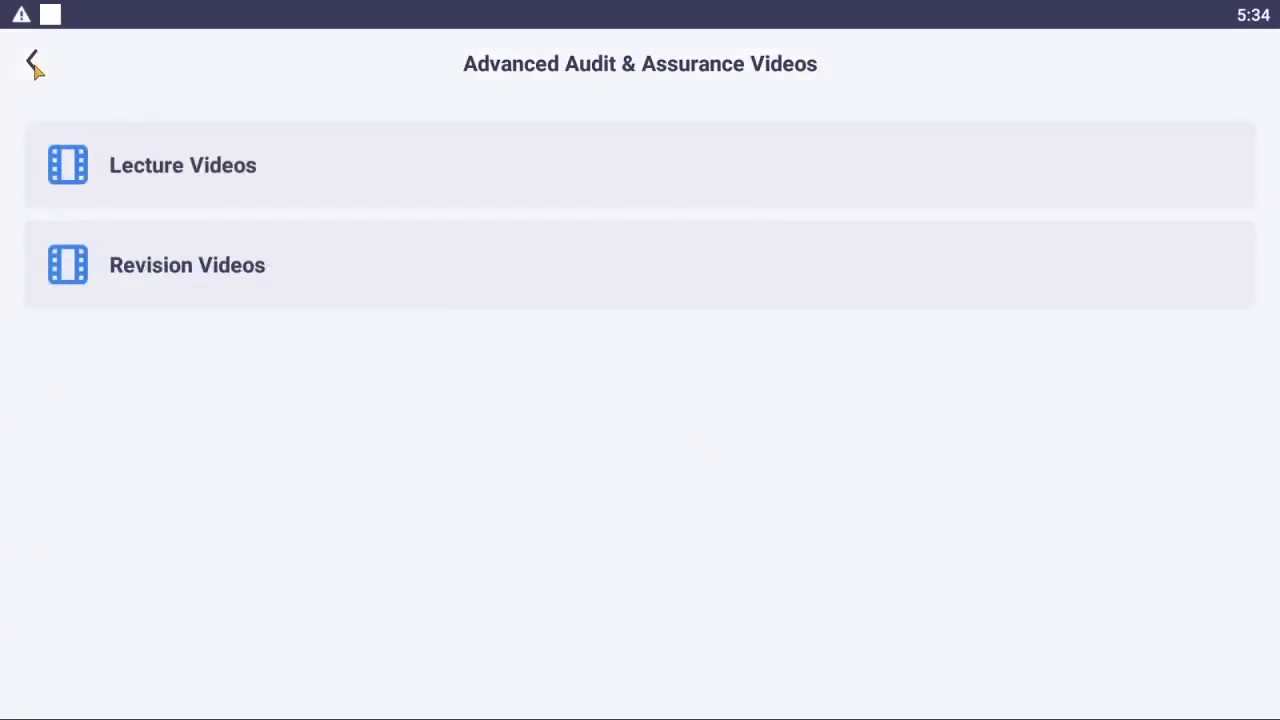
{"action": "left_click", "coordinate": [33, 64]}
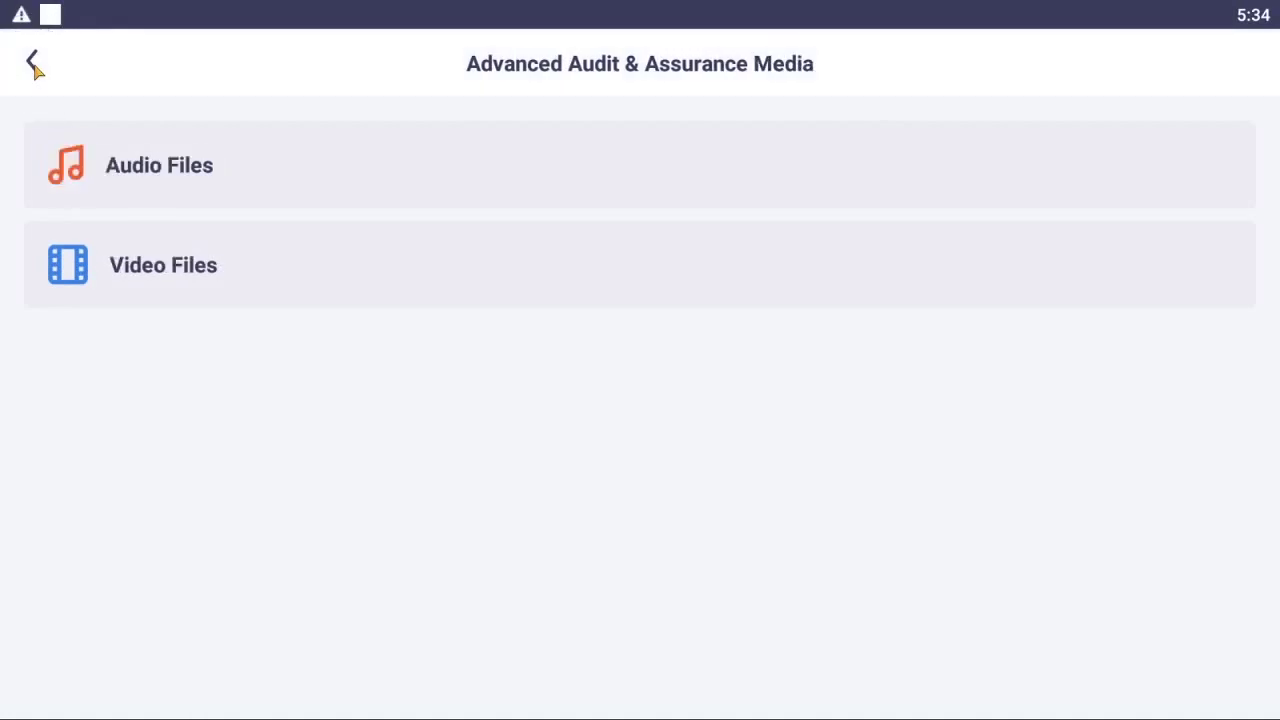
{"action": "left_click", "coordinate": [33, 64]}
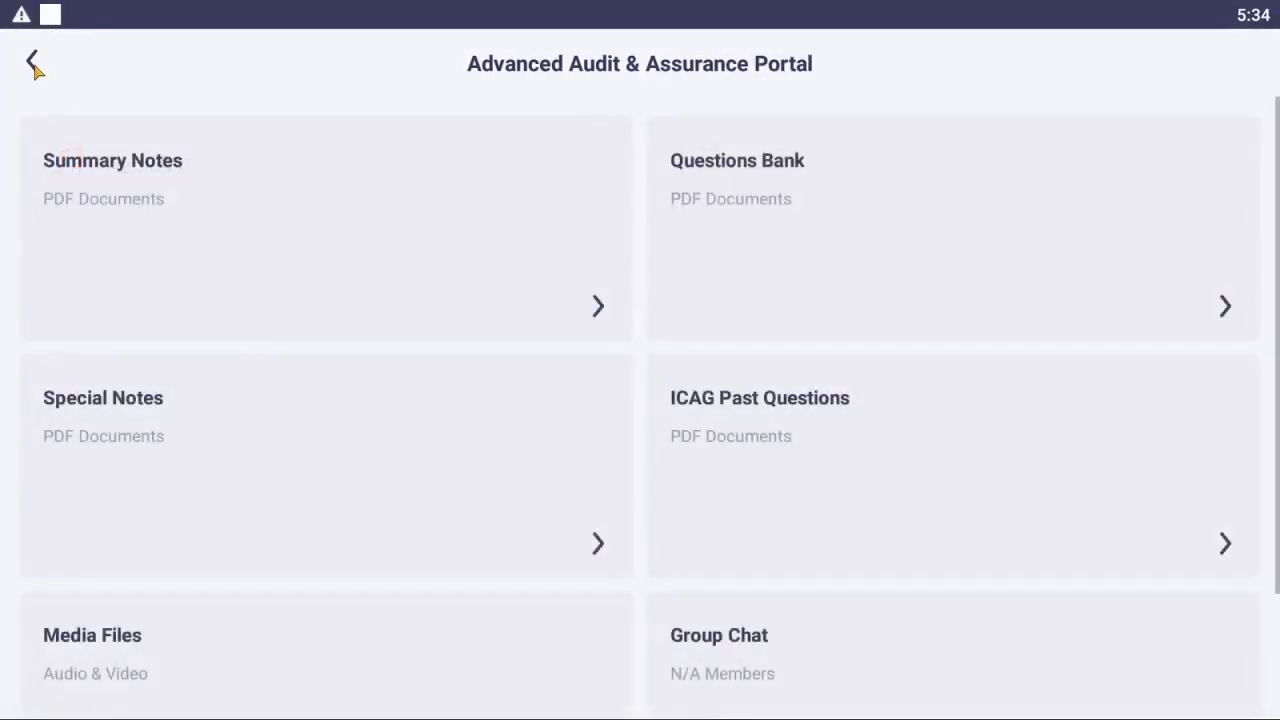
{"action": "left_click", "coordinate": [33, 64]}
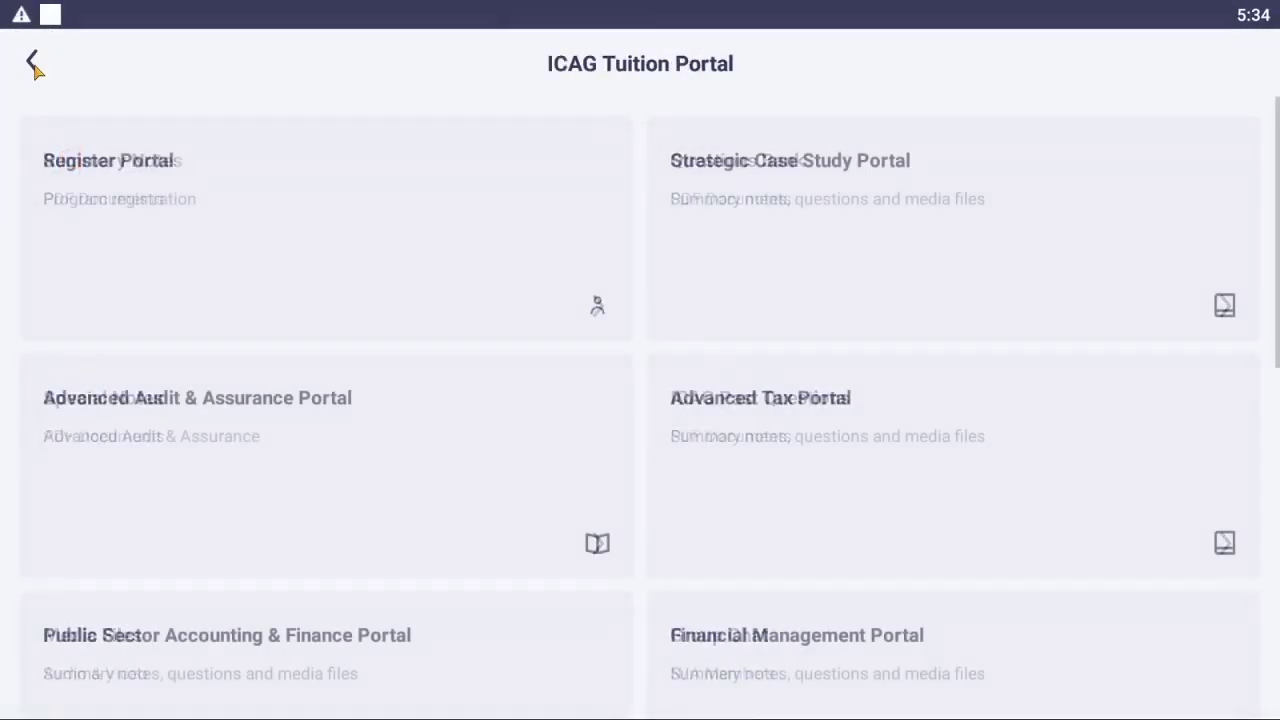
{"action": "left_click", "coordinate": [755, 186]}
{"action": "left_click", "coordinate": [751, 186]}
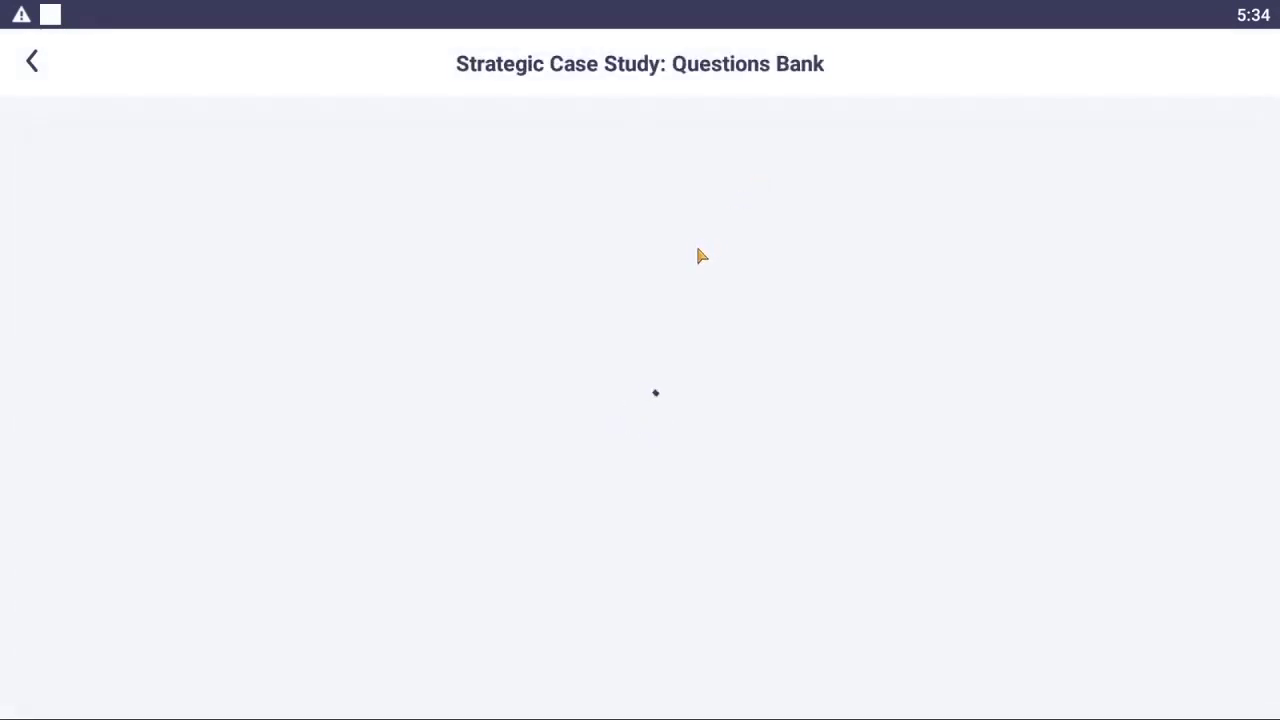
{"action": "left_click", "coordinate": [33, 62]}
- Open the Strategic Case Study lecture videos and scroll down to 00008 WD INDUSTRY ANALYSIS
{"action": "scroll", "coordinate": [126, 383], "scroll_direction": "down", "scroll_amount": 3}
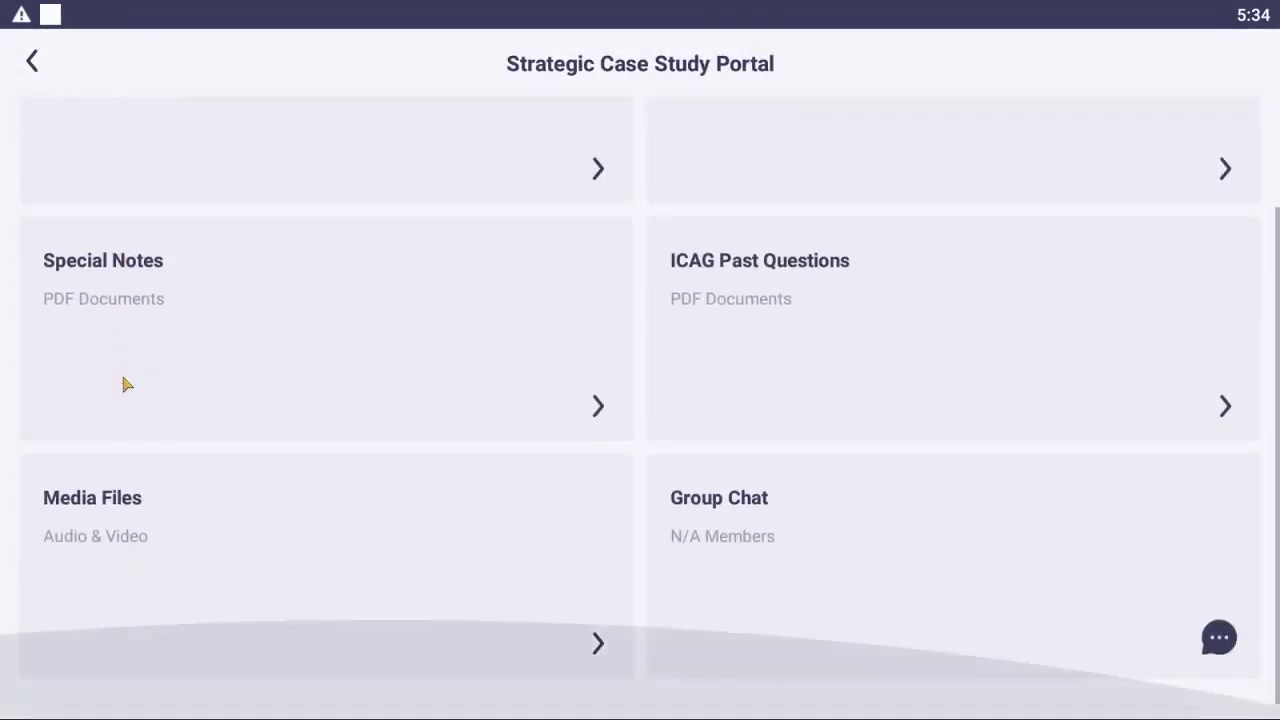
{"action": "left_click", "coordinate": [130, 517]}
{"action": "left_click", "coordinate": [183, 277]}
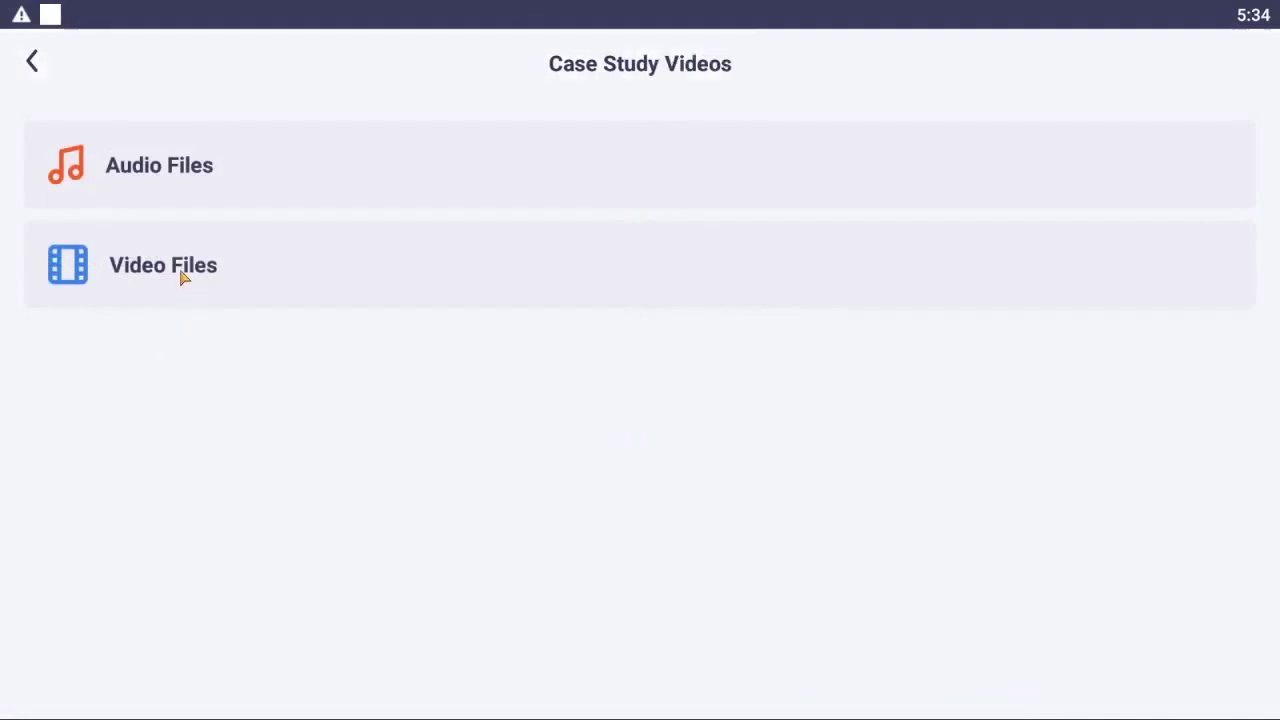
{"action": "left_click", "coordinate": [160, 177]}
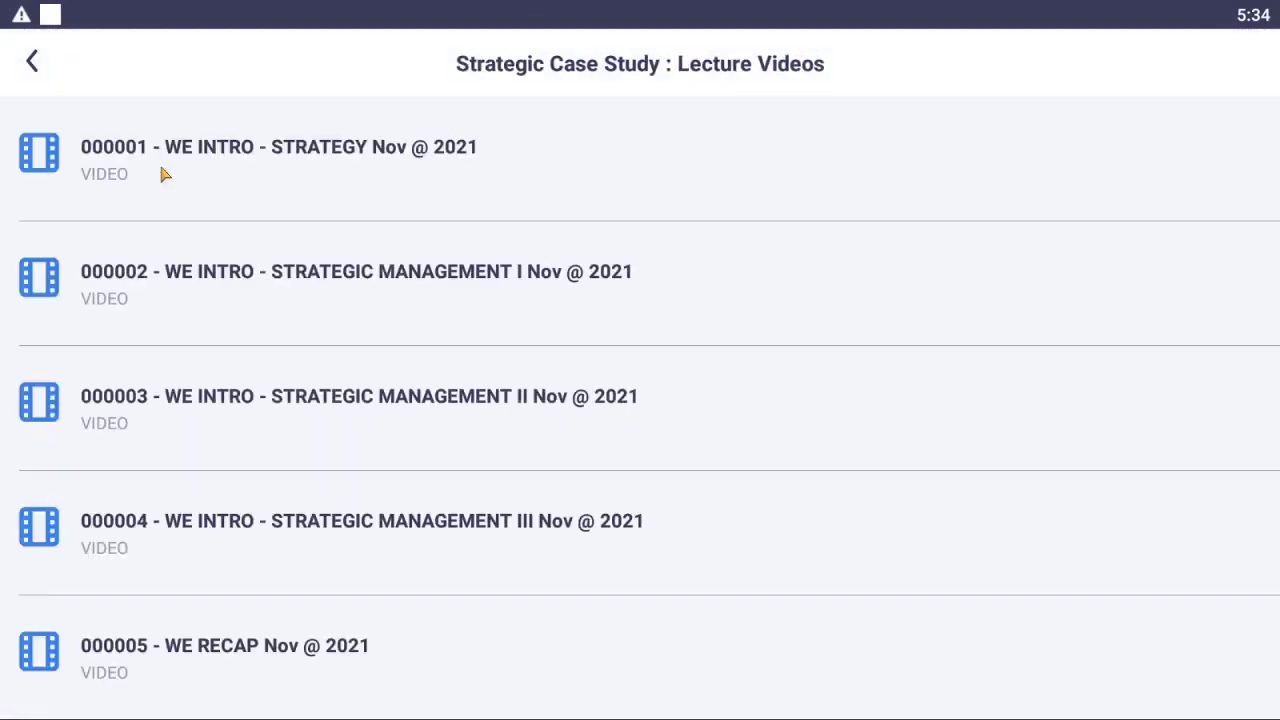
{"action": "scroll", "coordinate": [335, 180], "scroll_direction": "down", "scroll_amount": 3}
{"action": "scroll", "coordinate": [328, 200], "scroll_direction": "down", "scroll_amount": 5}
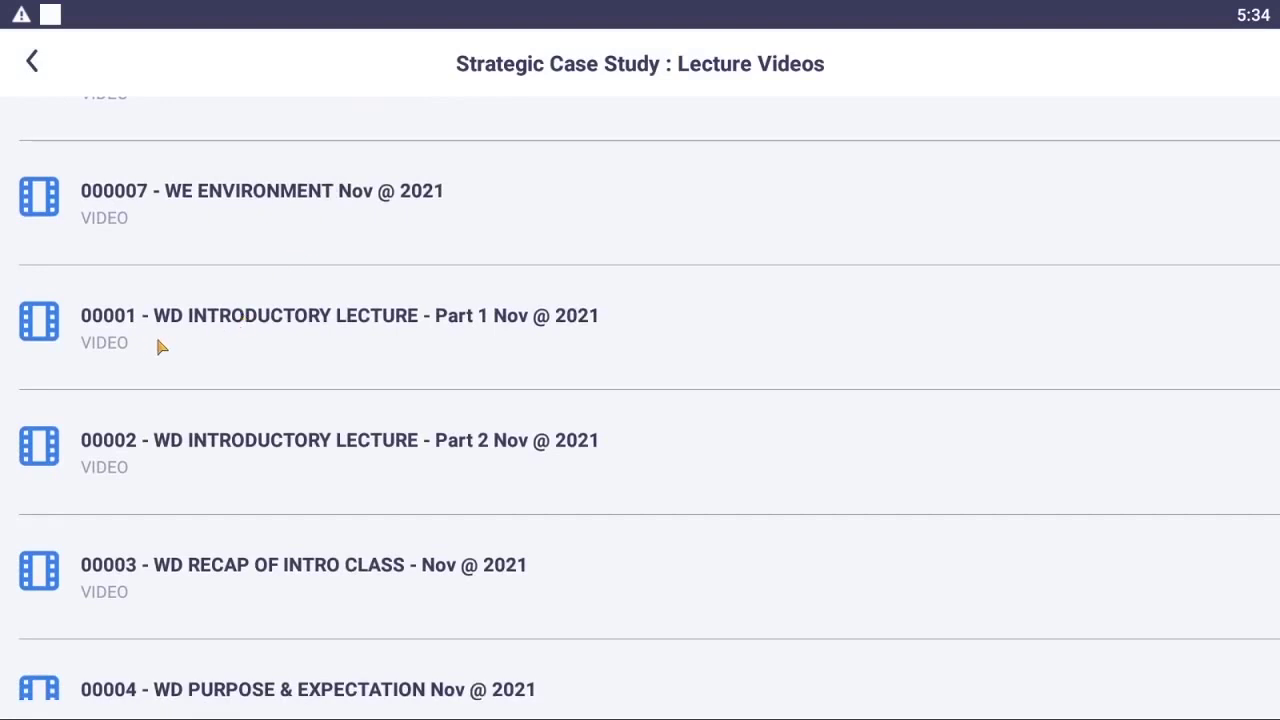
{"action": "scroll", "coordinate": [165, 340], "scroll_direction": "down", "scroll_amount": 3}
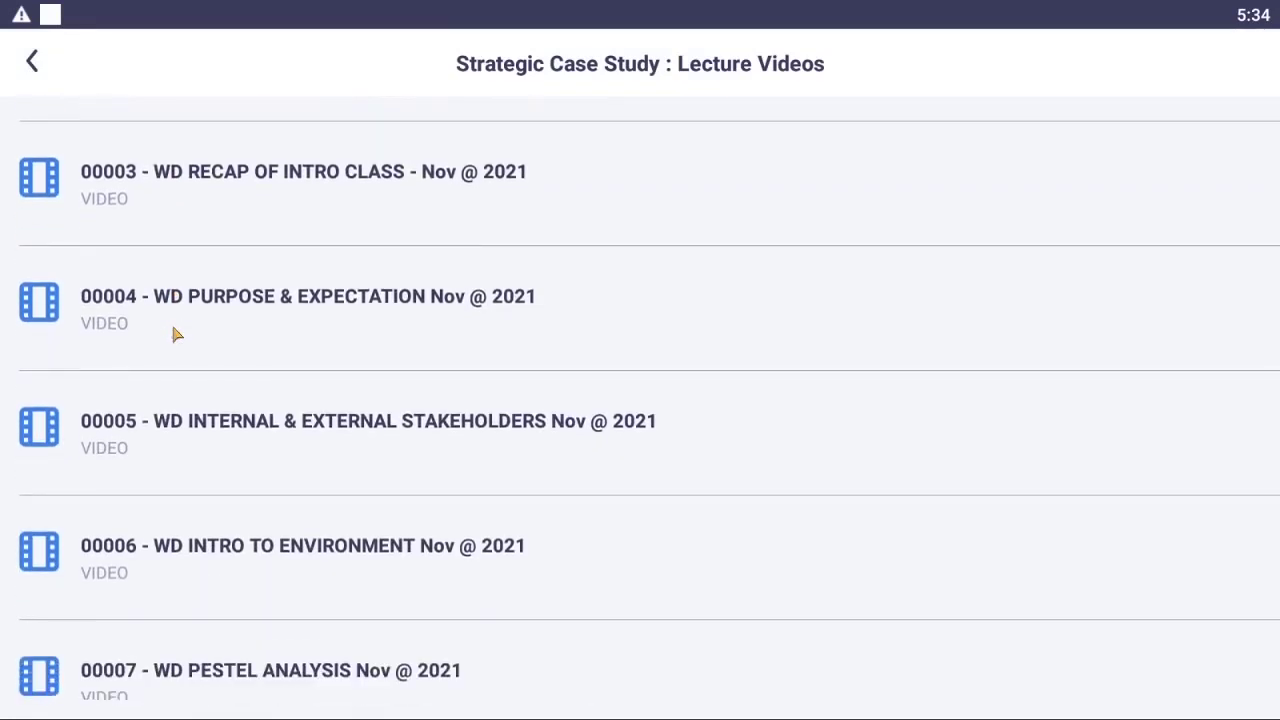
{"action": "scroll", "coordinate": [172, 328], "scroll_direction": "up", "scroll_amount": 9}
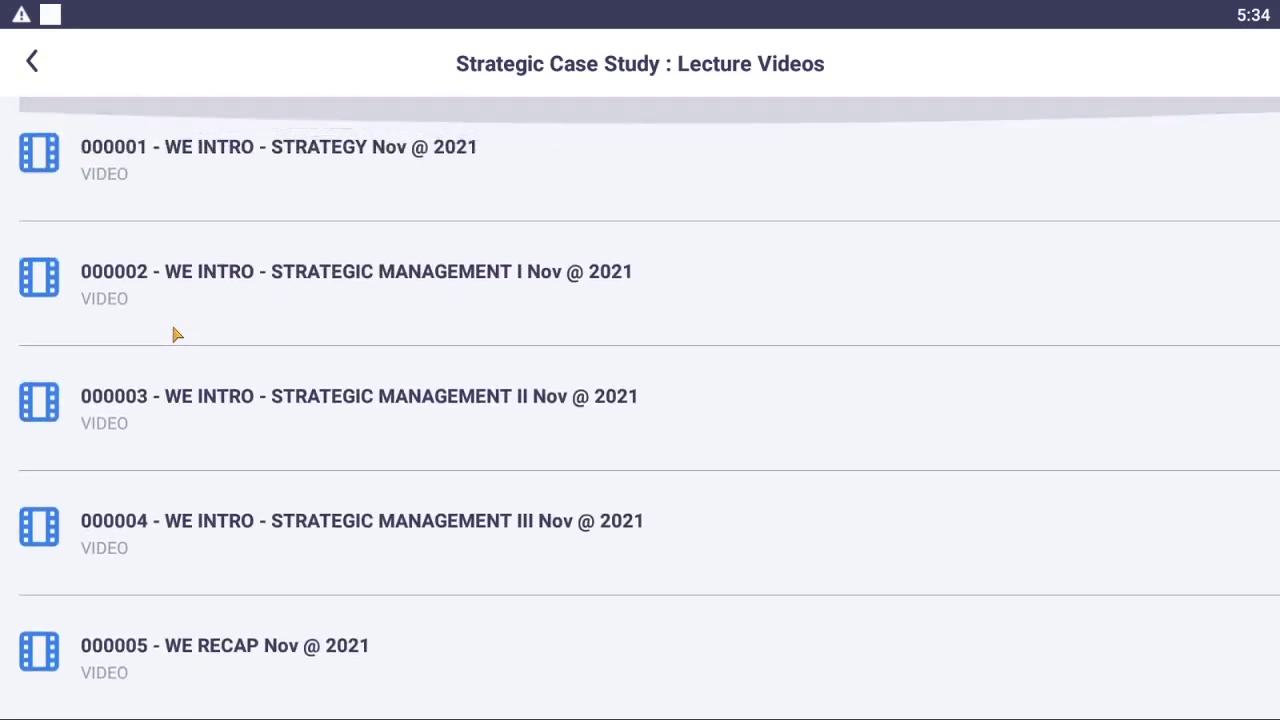
{"action": "scroll", "coordinate": [173, 334], "scroll_direction": "down", "scroll_amount": 4}
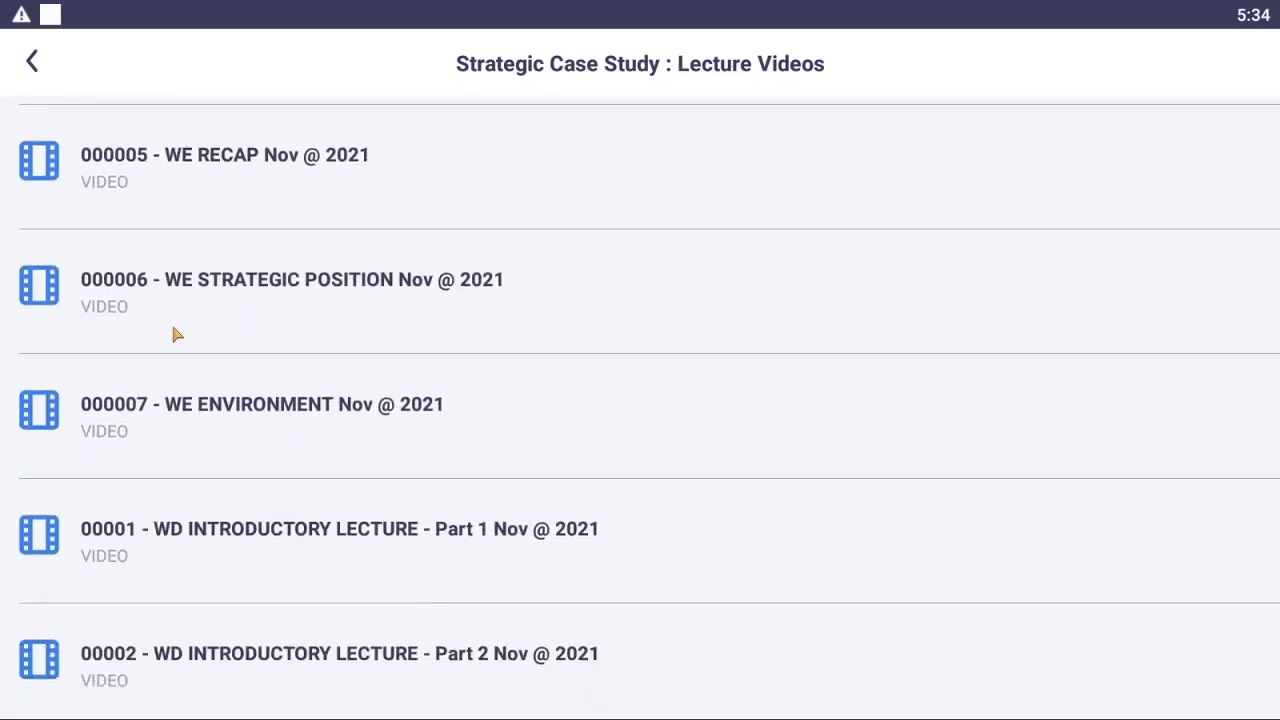
{"action": "scroll", "coordinate": [173, 334], "scroll_direction": "down", "scroll_amount": 6}
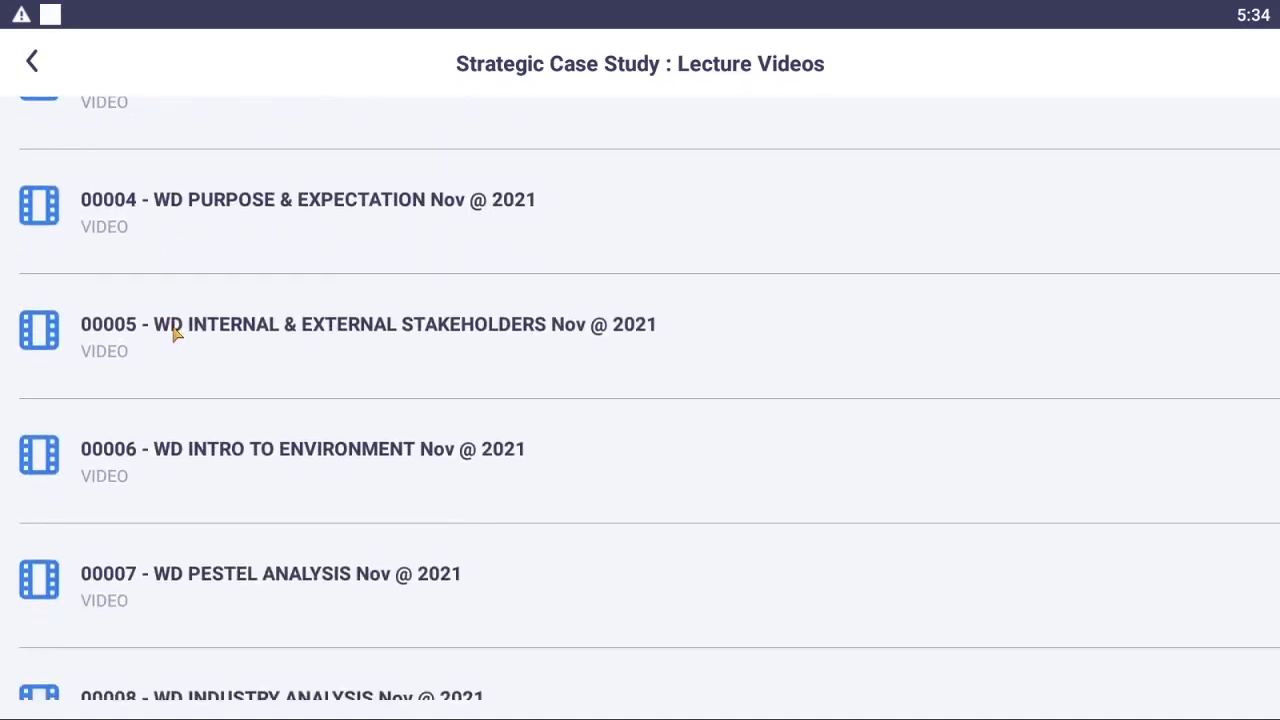
{"action": "scroll", "coordinate": [173, 334], "scroll_direction": "down", "scroll_amount": 4}
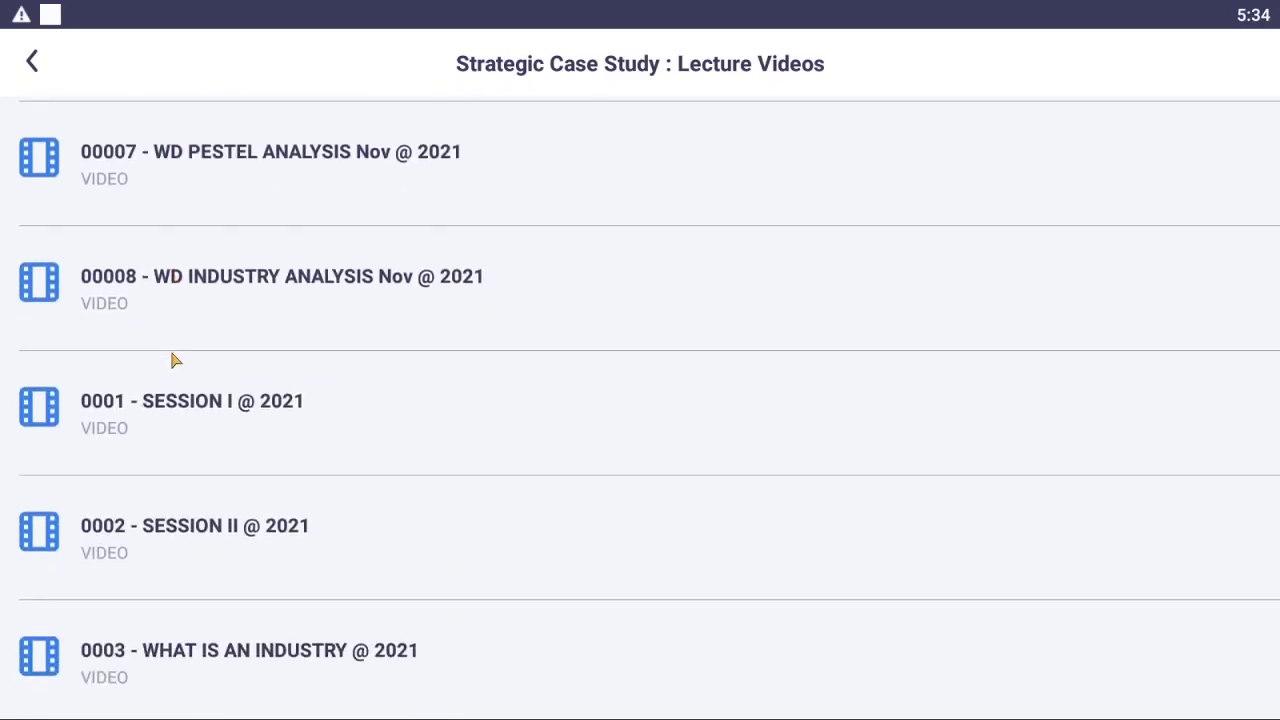
- Play the 00008 WD INDUSTRY ANALYSIS lecture, then exit it and go back to the Strategic Case Study Portal
{"action": "left_click", "coordinate": [235, 283]}
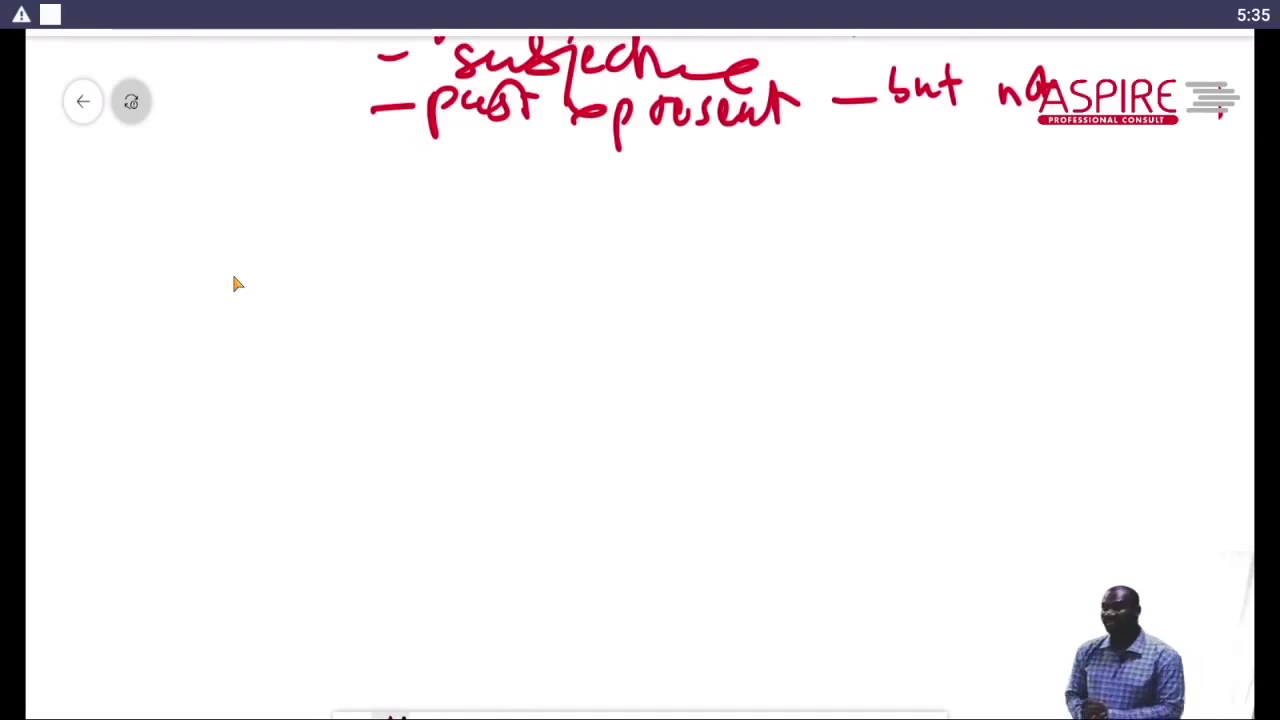
{"action": "key", "text": "Escape"}
{"action": "scroll", "coordinate": [231, 408], "scroll_direction": "up", "scroll_amount": 5}
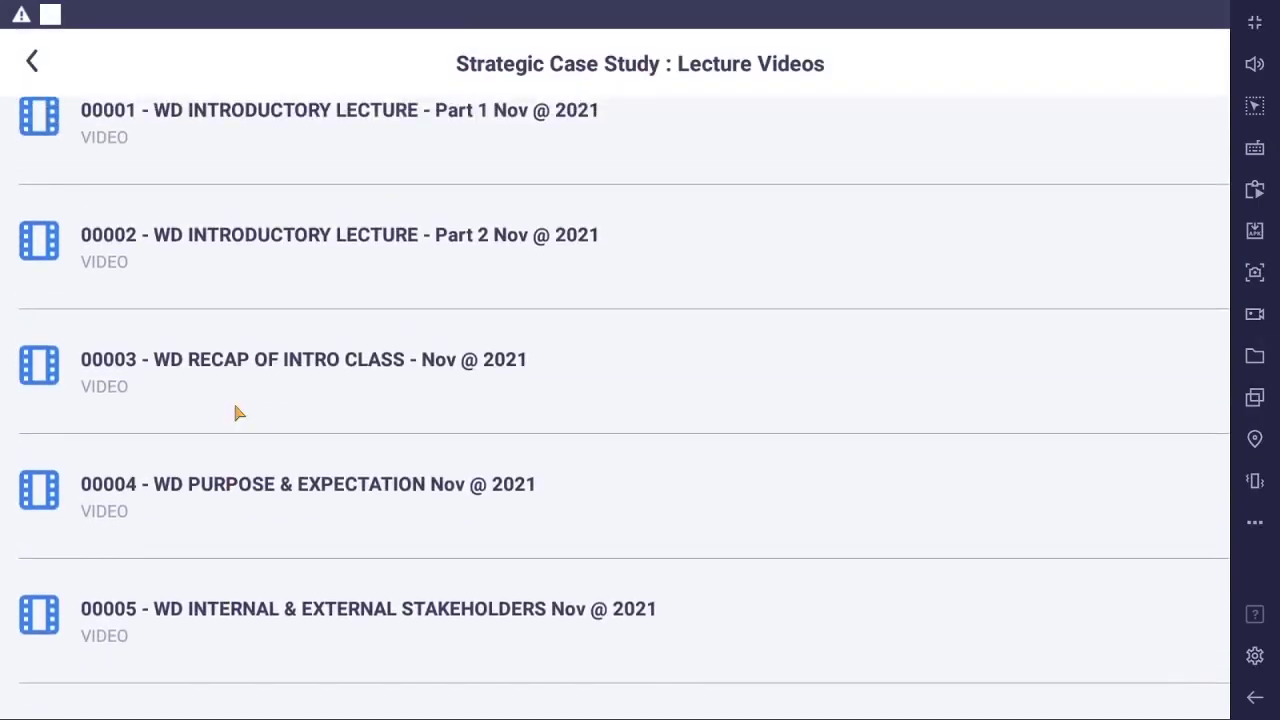
{"action": "scroll", "coordinate": [238, 412], "scroll_direction": "up", "scroll_amount": 4}
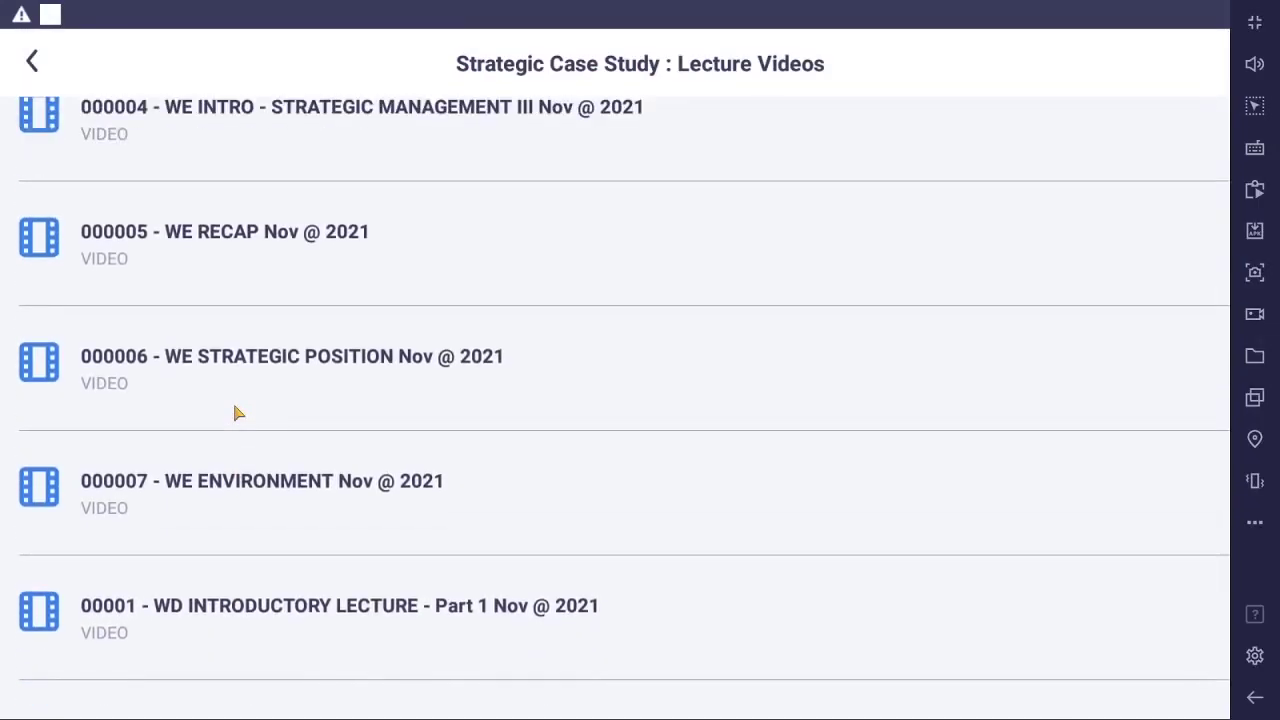
{"action": "scroll", "coordinate": [238, 412], "scroll_direction": "up", "scroll_amount": 3}
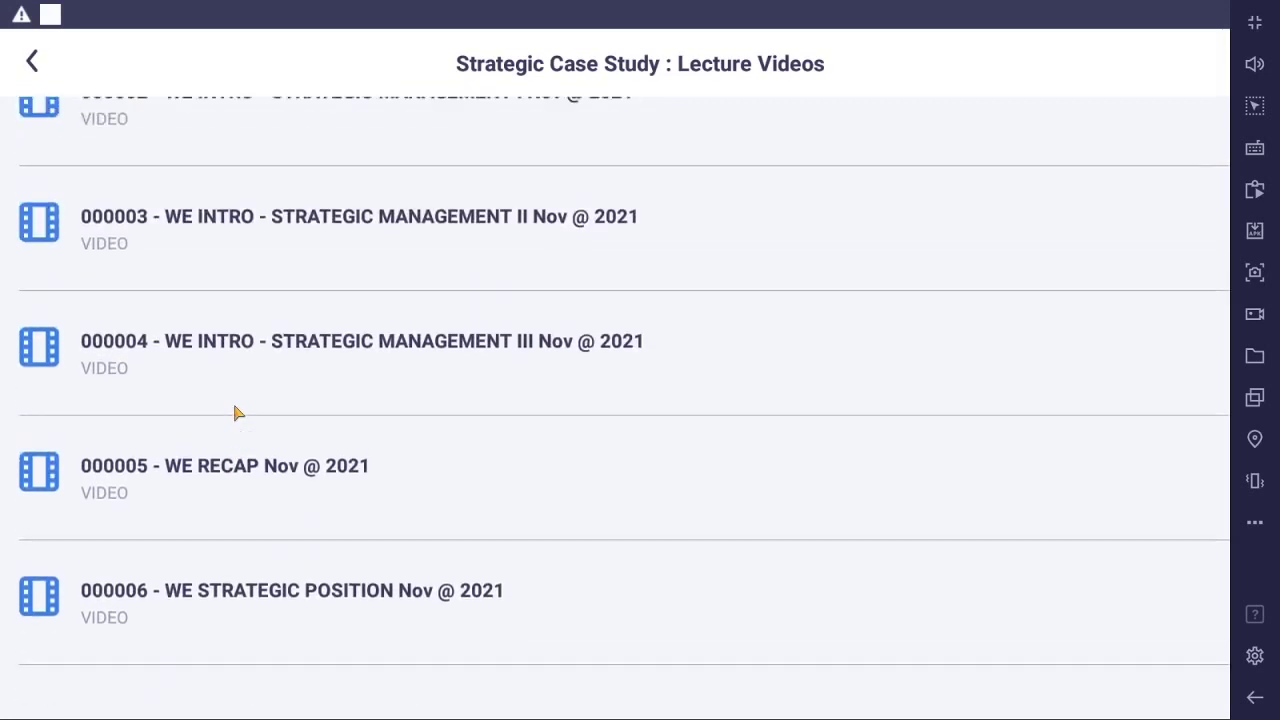
{"action": "scroll", "coordinate": [238, 412], "scroll_direction": "up", "scroll_amount": 2}
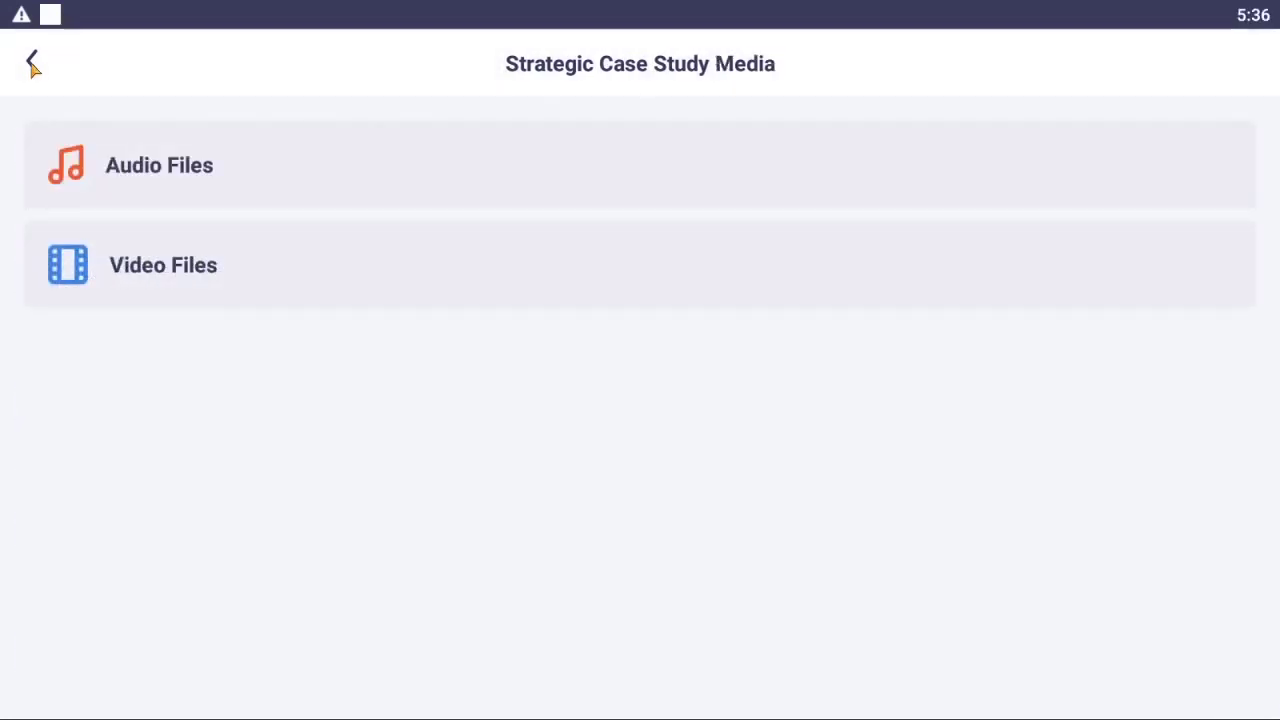
{"action": "left_click", "coordinate": [32, 63]}
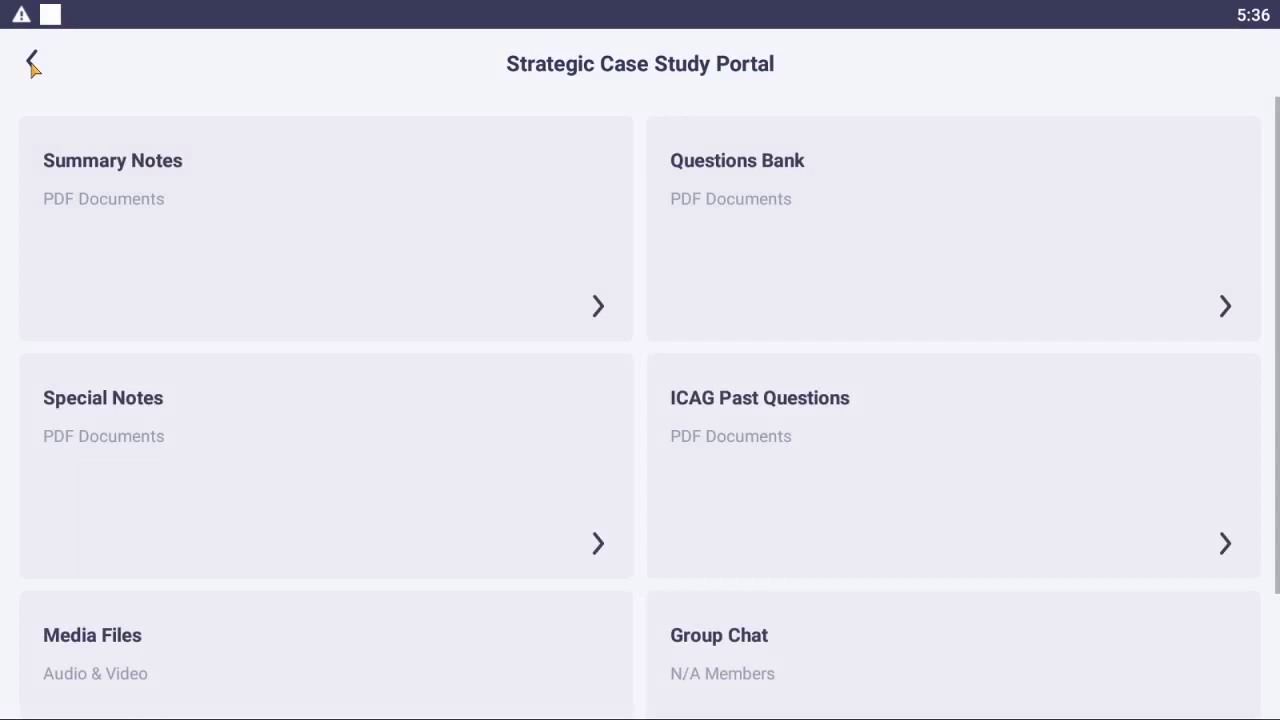
{"action": "left_click", "coordinate": [32, 63]}
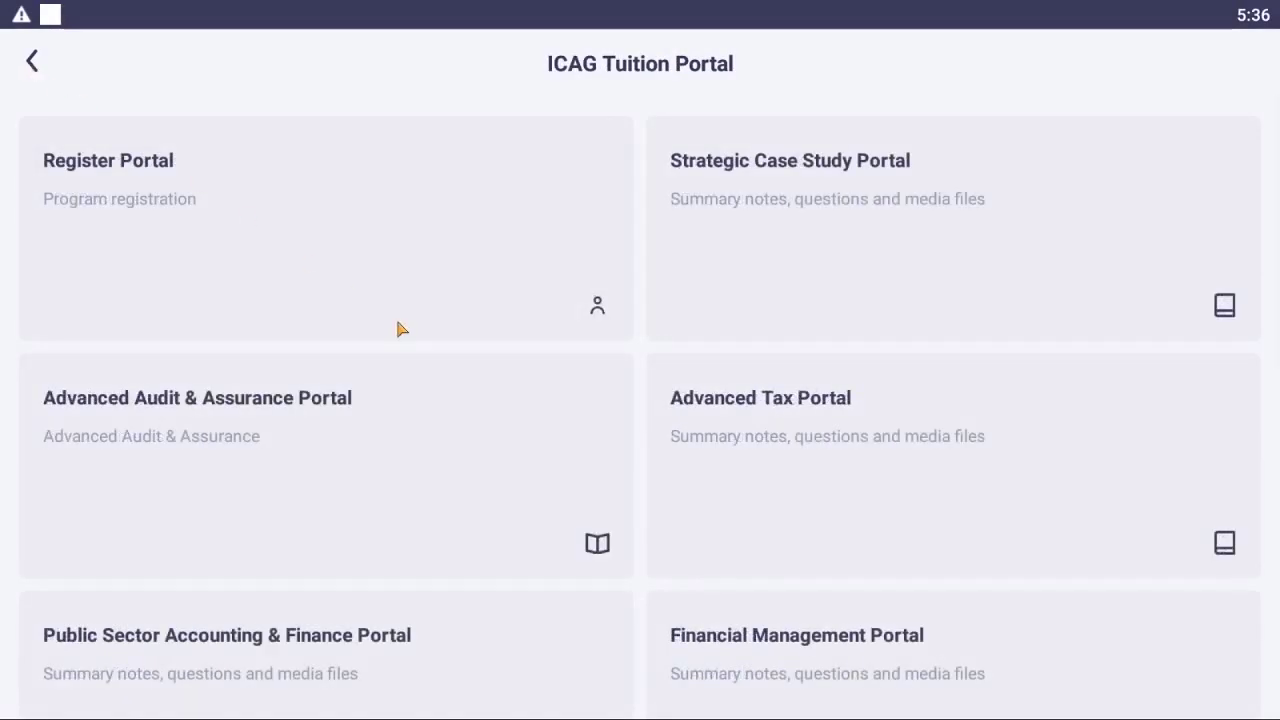